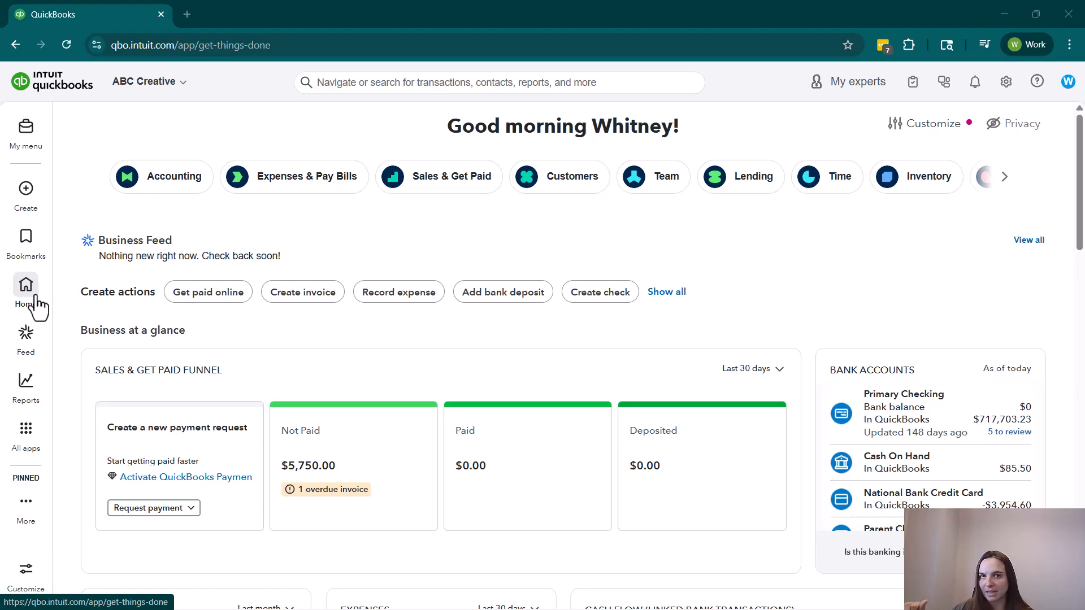
- Open the reconciliation page for the Sunshine Bank Working Capital Loan account
left_click(29, 434)
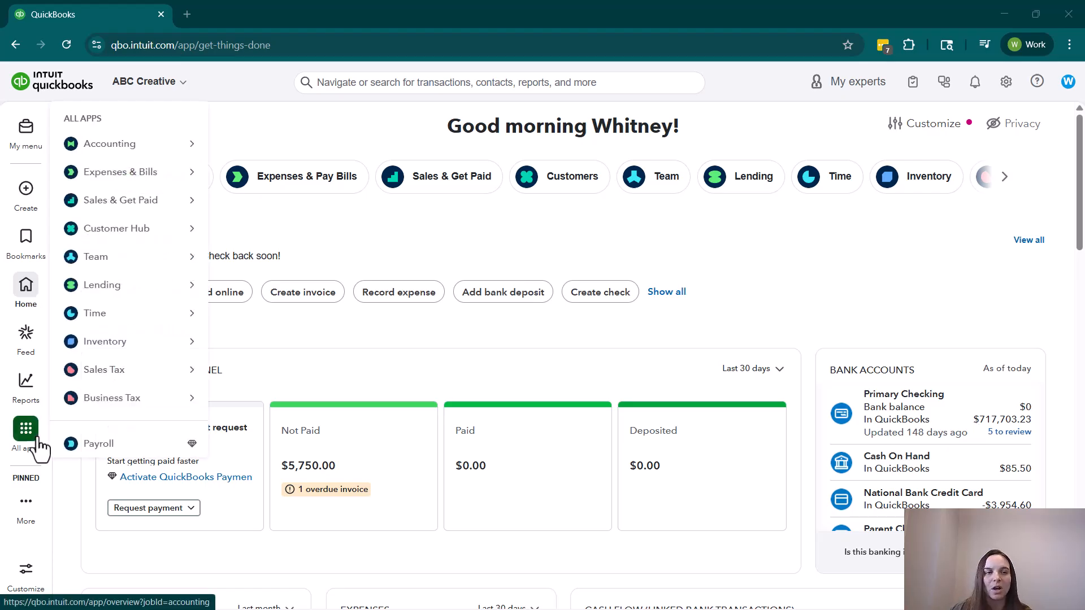
mouse_move(156, 152)
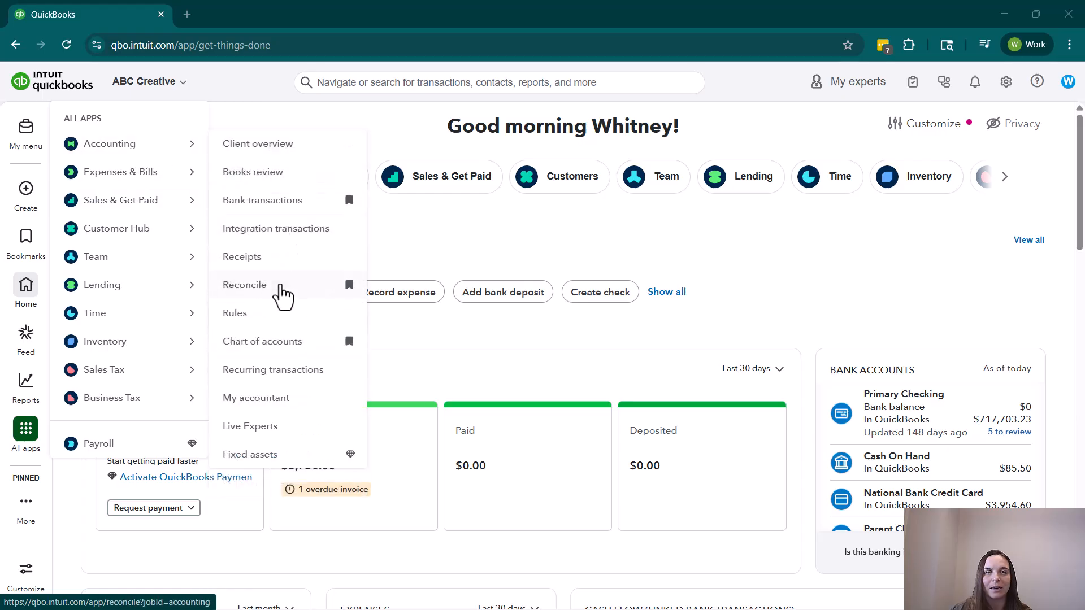
left_click(1006, 83)
left_click(782, 264)
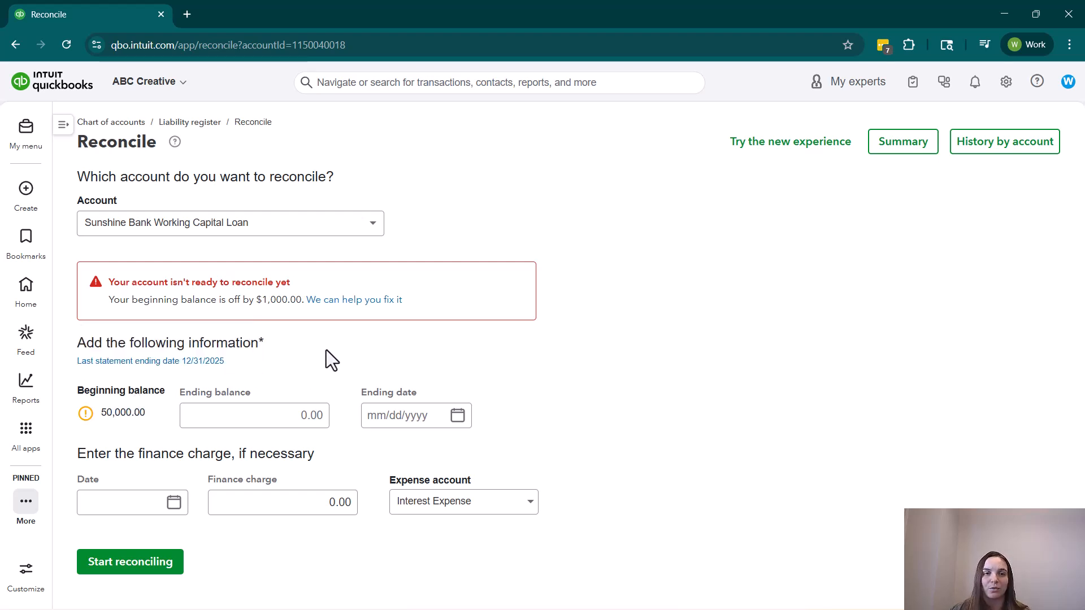
- Open the beginning balance discrepancy report and view the history of the deleted journal transaction
left_click(358, 302)
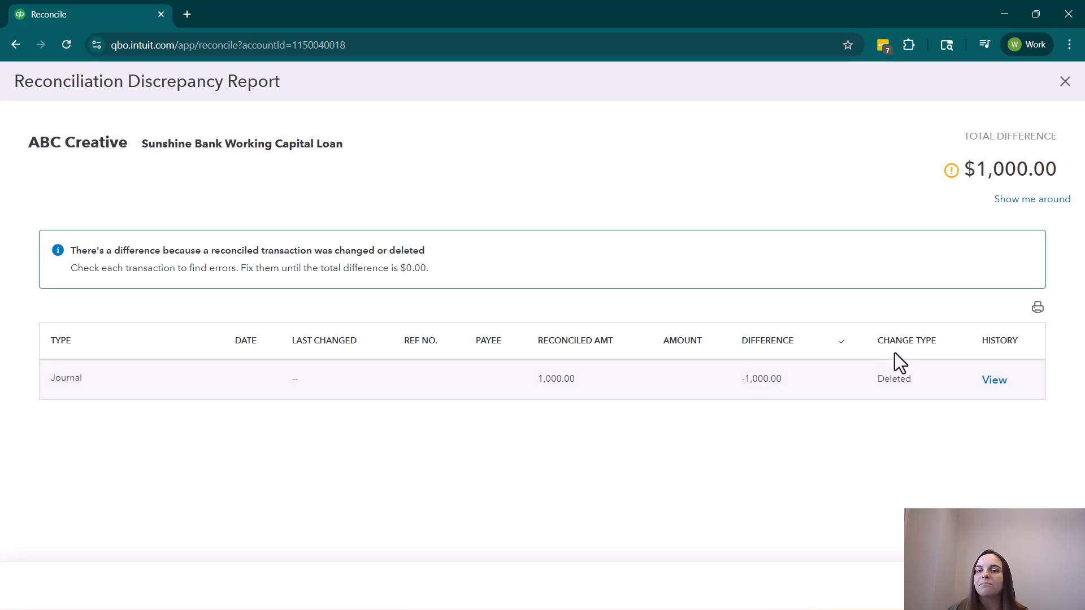
mouse_move(886, 380)
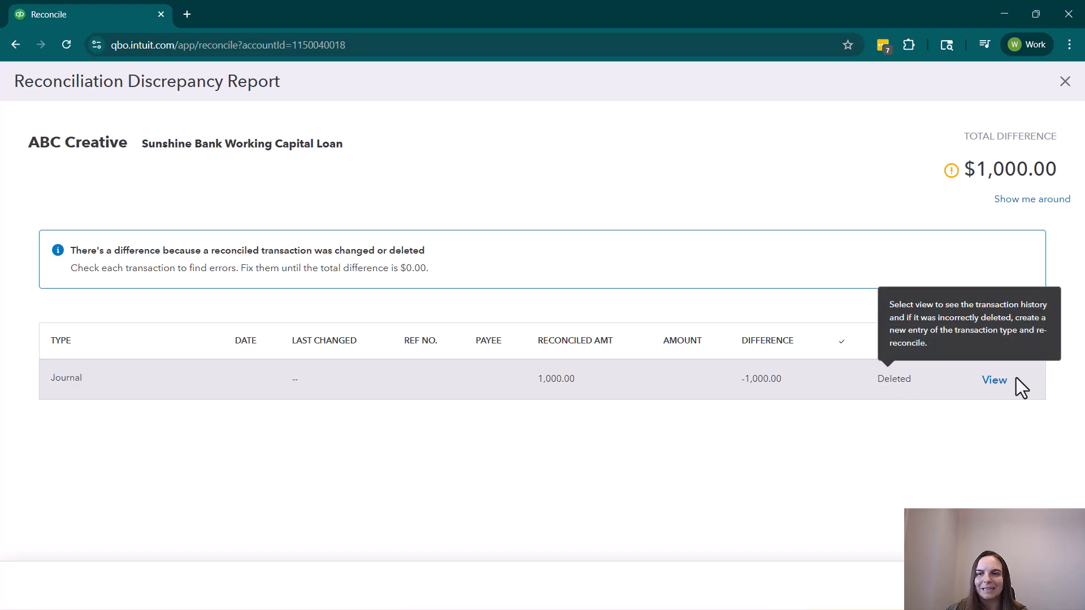
left_click(993, 381)
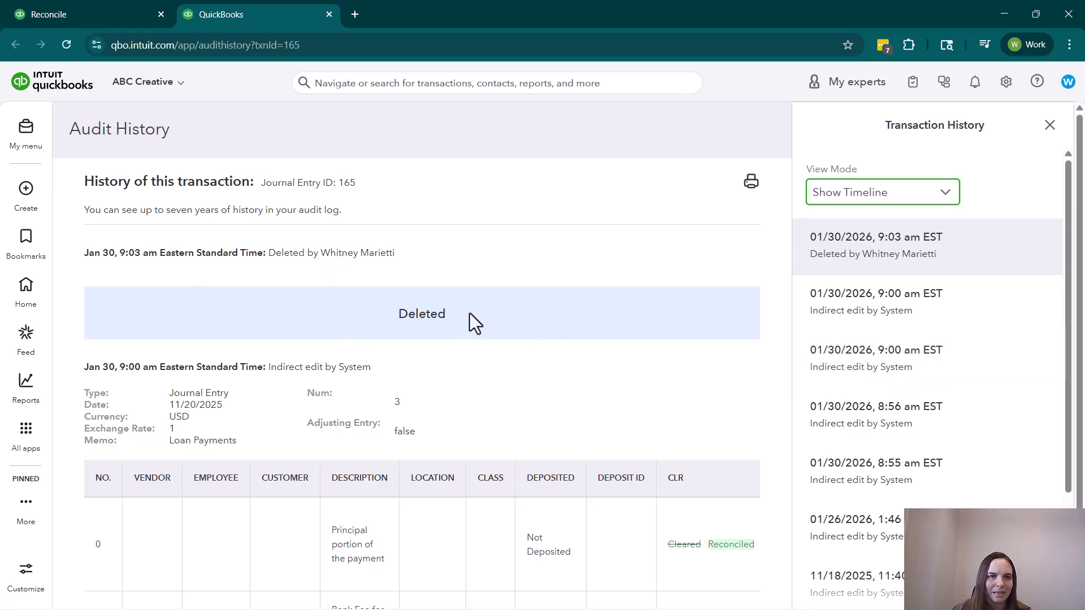
- Hide the version timeline and examine the deleted journal entry's accounts and amounts in its audit history
scroll(469, 313, "down", 3)
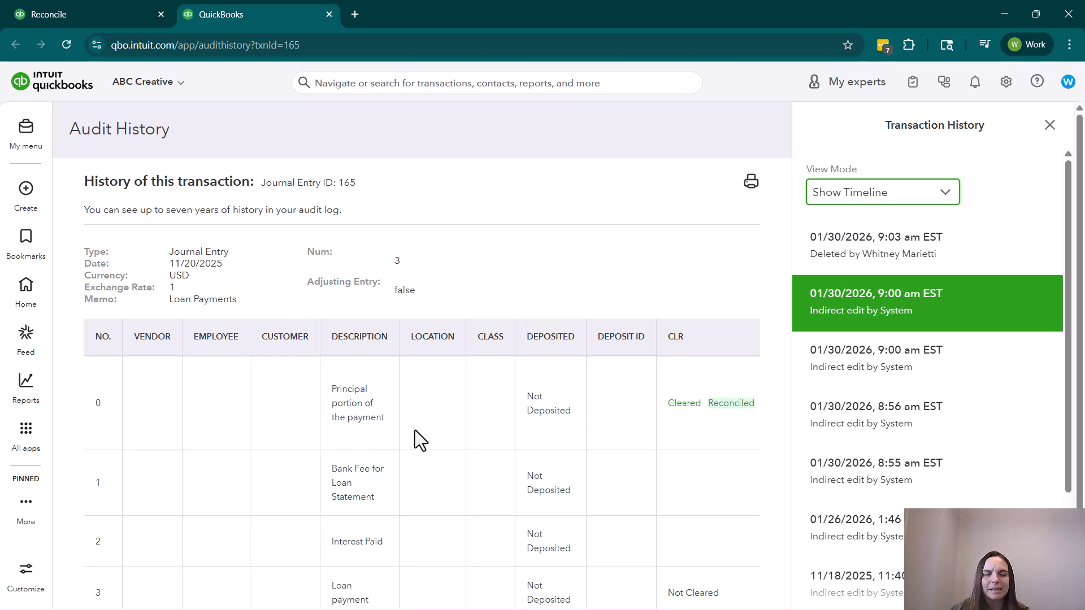
left_click(1050, 125)
scroll(771, 338, "down", 1)
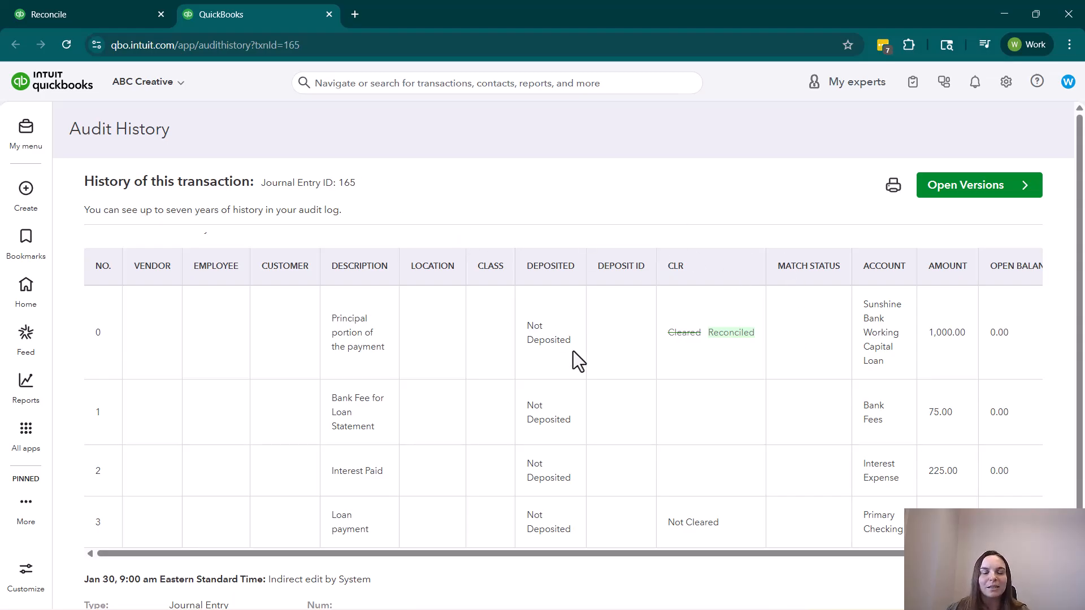
- Return to the discrepancy report, close it, and open the loan's liability register
left_click(101, 22)
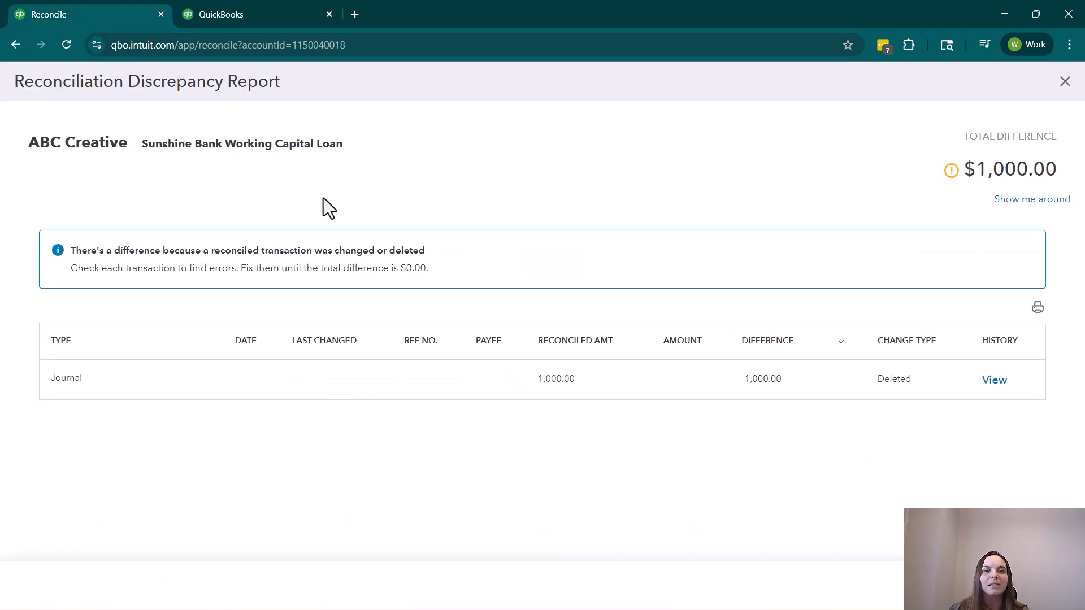
left_click(1065, 81)
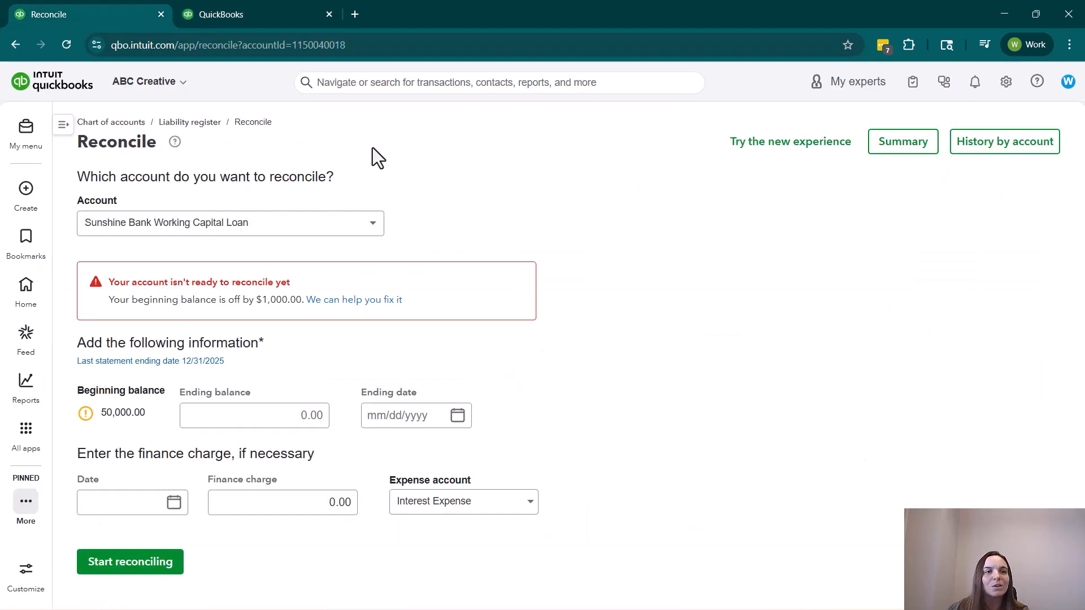
left_click(190, 122)
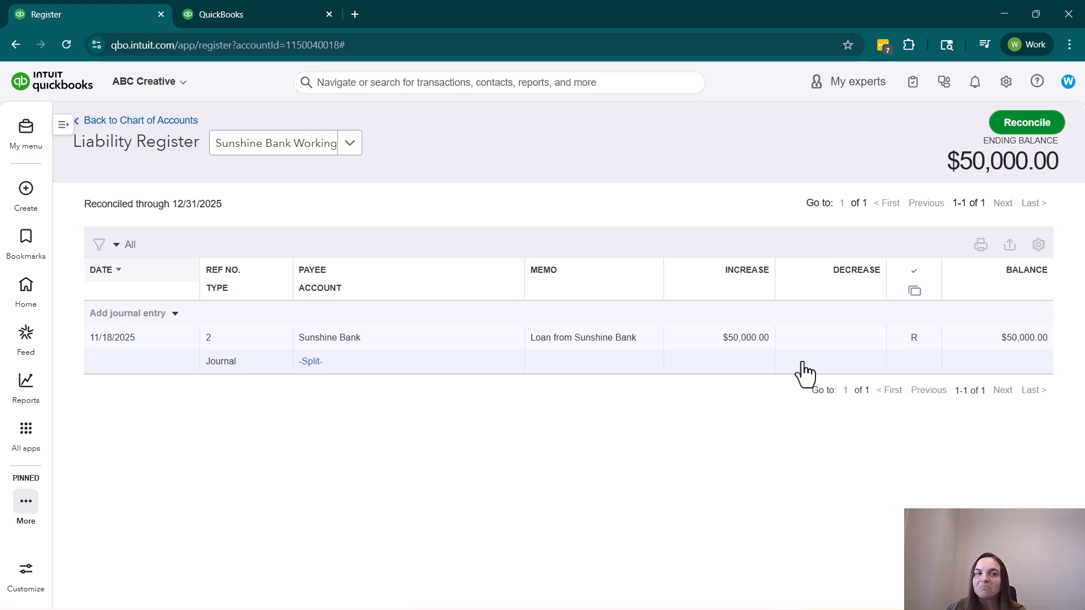
- Switch the register to the Primary Checking account
left_click(350, 144)
scroll(452, 266, "up", 10)
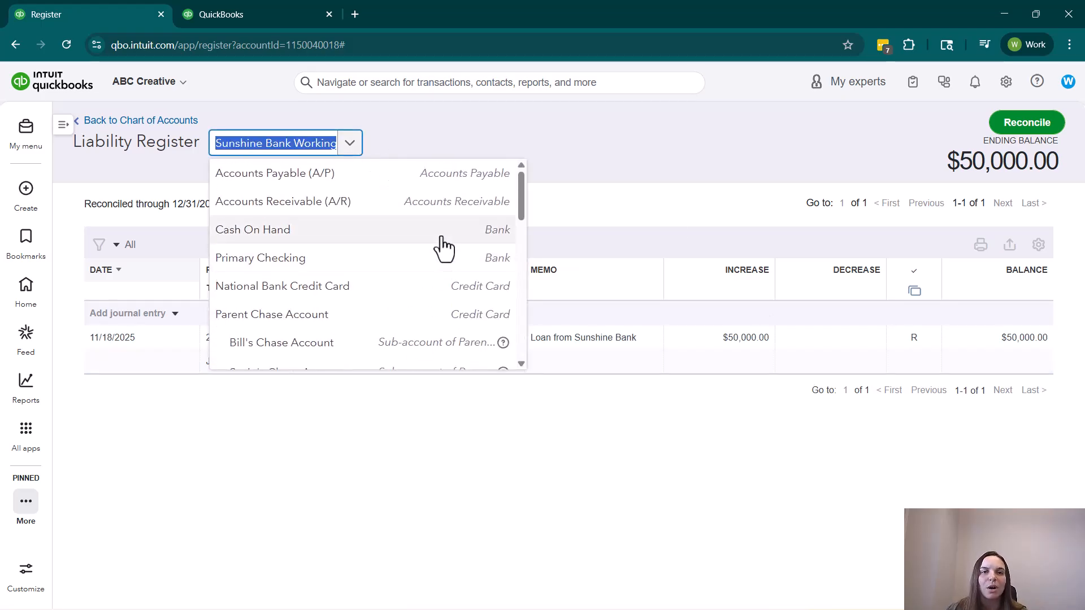
left_click(313, 260)
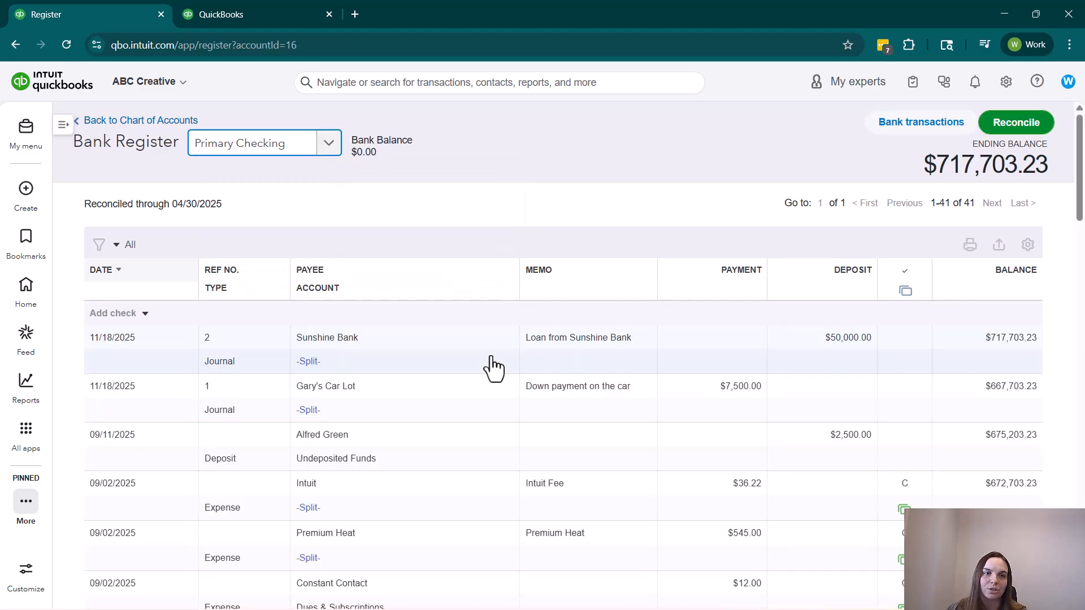
- Filter the Primary Checking register from 11/01/2025 to 11/30/2025 to look for the loan payment, and clear the filter
left_click(100, 244)
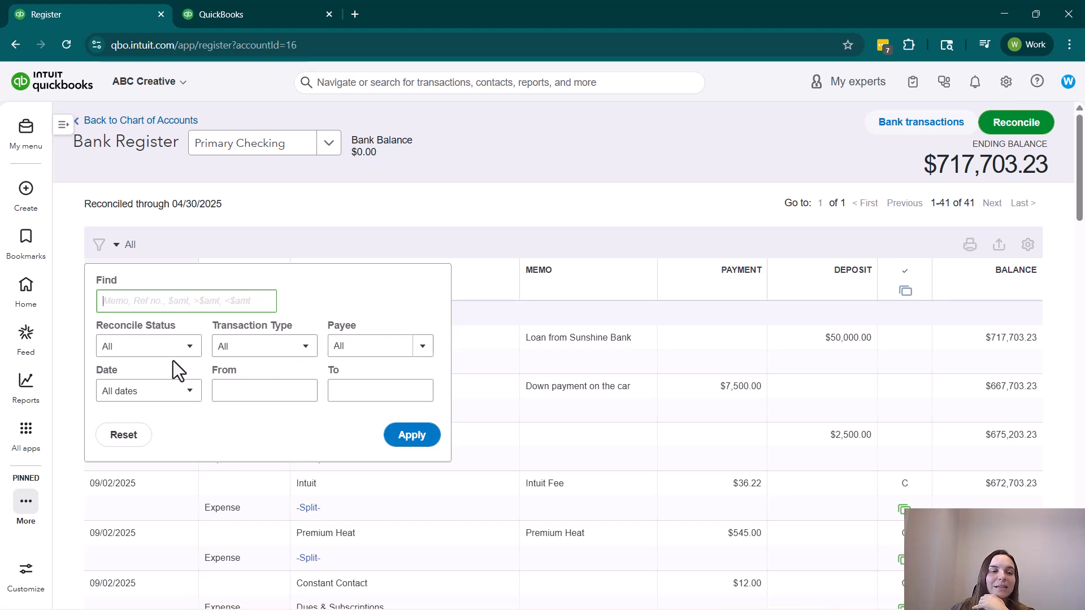
left_click(243, 389)
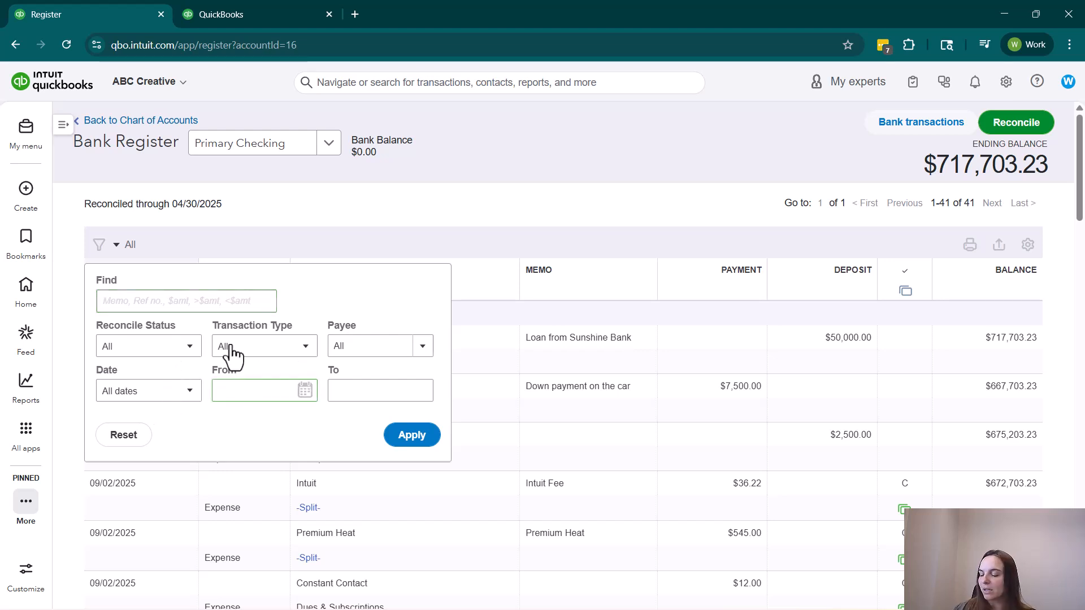
type("11/01/2025")
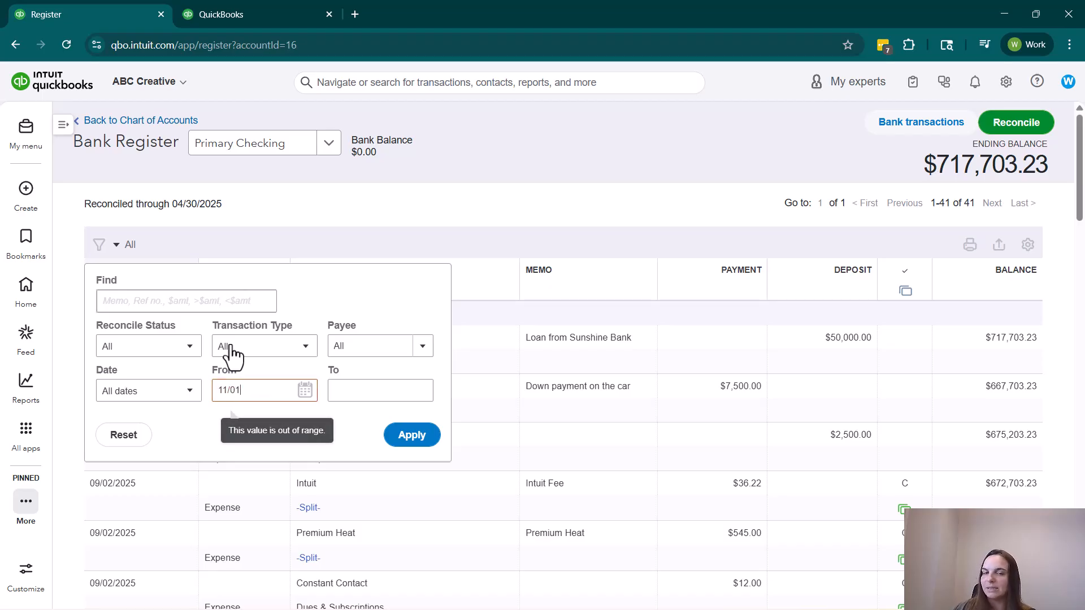
key("Tab")
left_click(358, 390)
type("11/30/2025")
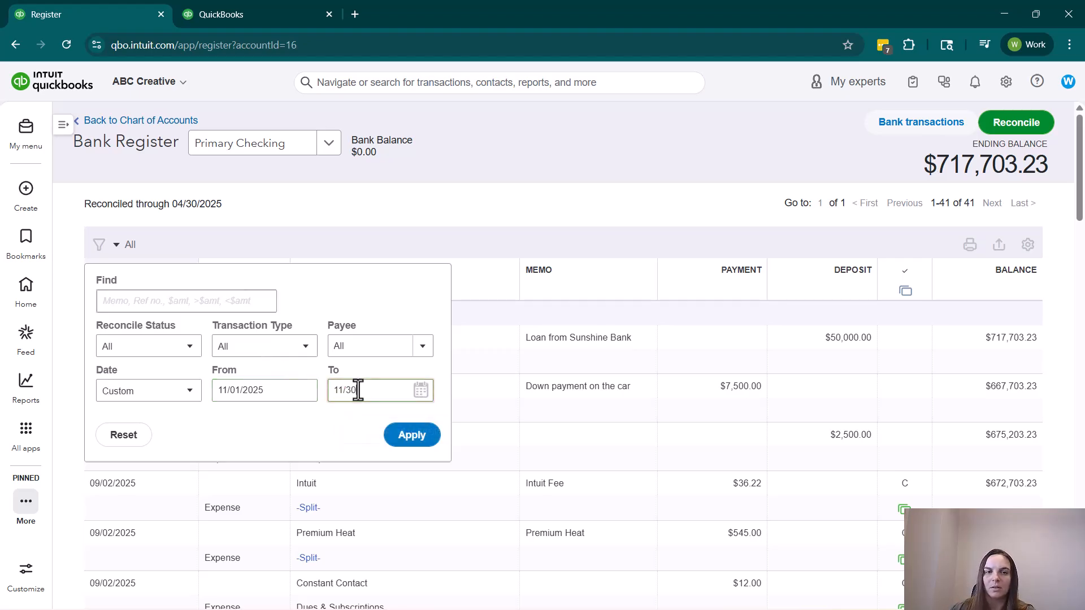
left_click(419, 437)
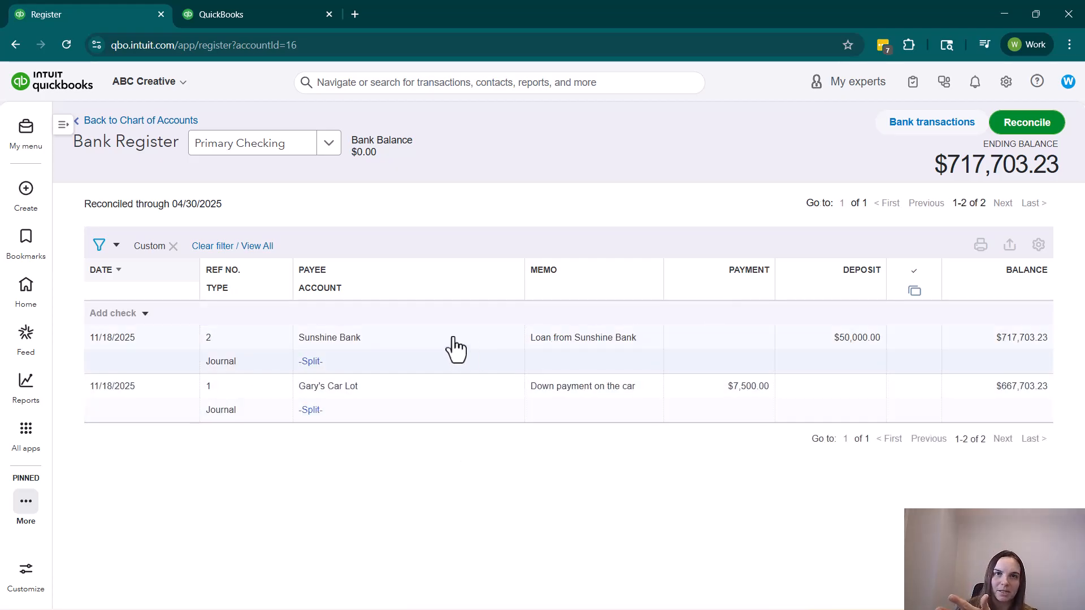
left_click(173, 246)
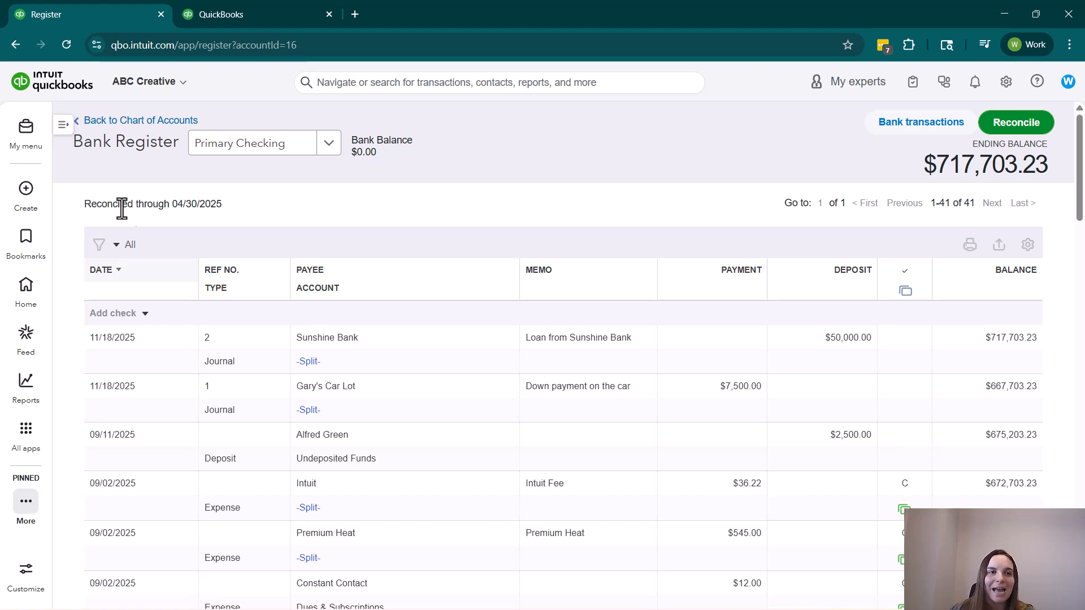
- Create a new journal entry dated 11/20/2025 with a blank journal number
left_click(26, 192)
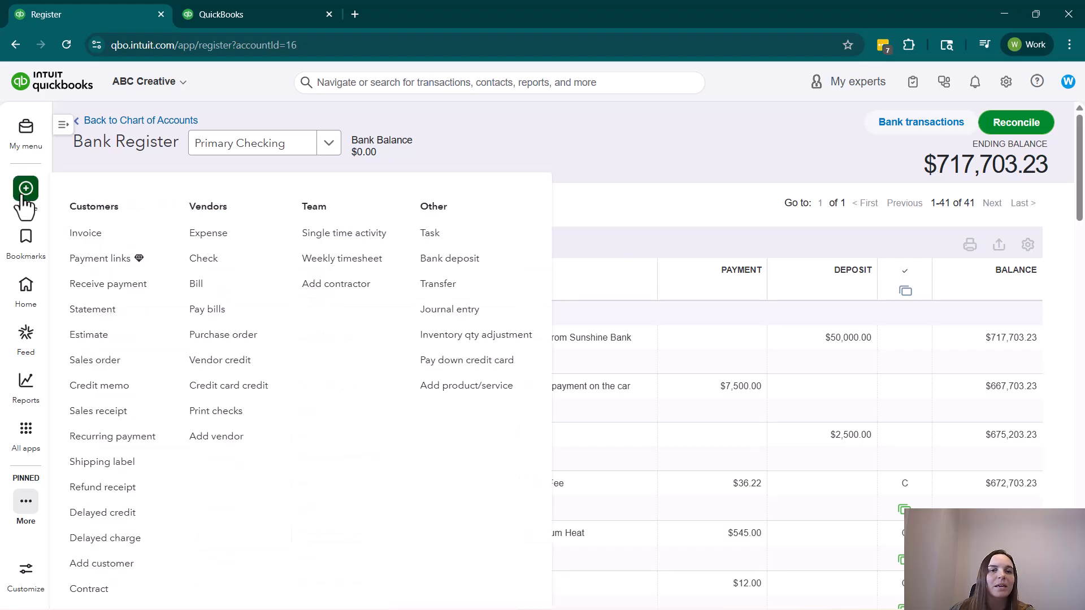
left_click(469, 312)
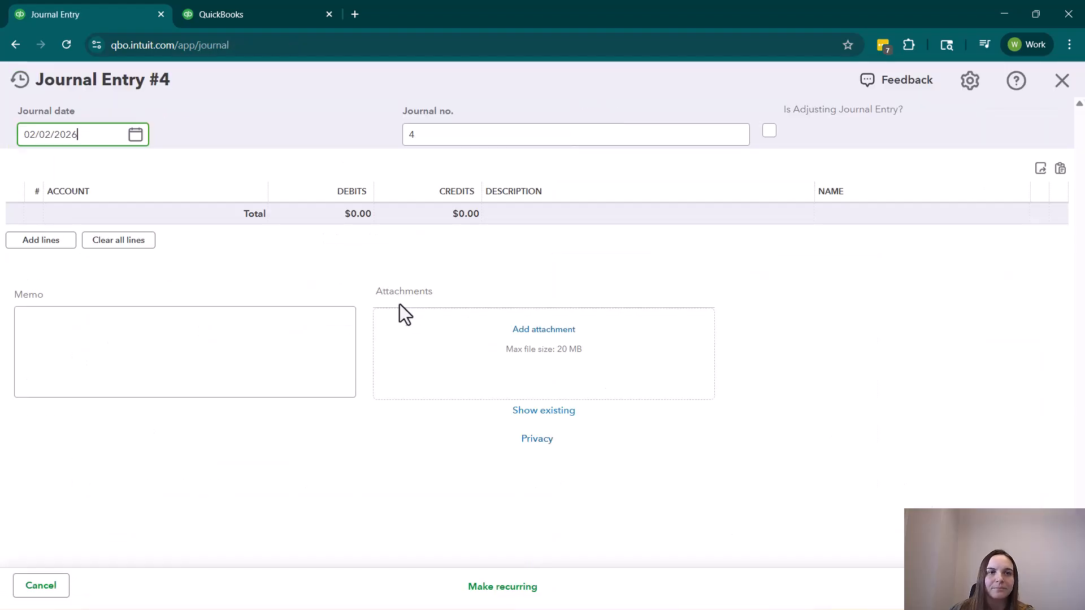
left_click(136, 135)
left_click(36, 175)
left_click(37, 175)
left_click(37, 175)
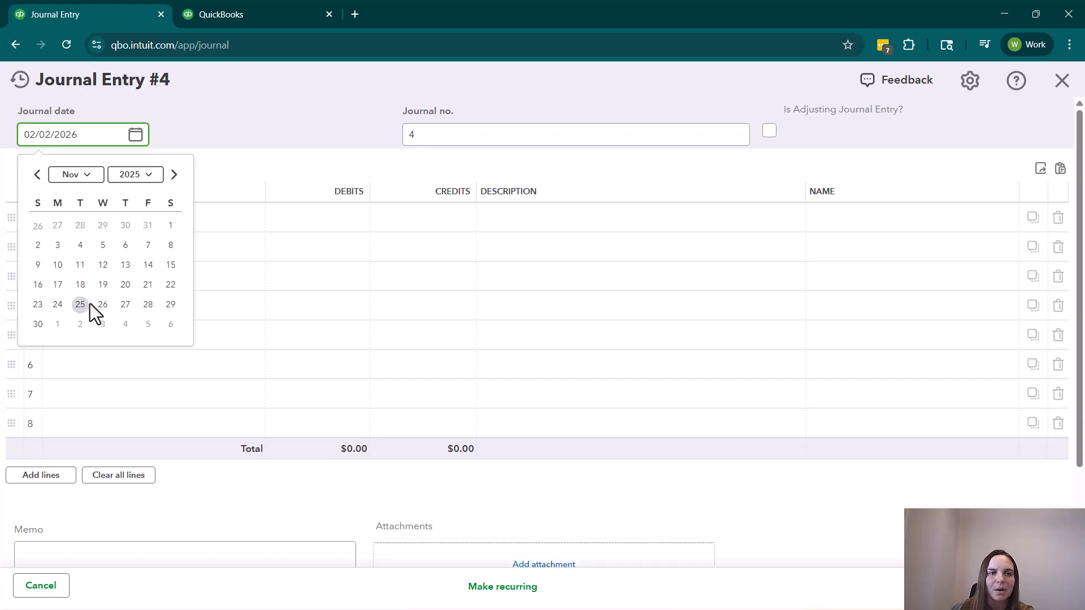
left_click(125, 284)
left_click(482, 138)
key("BackSpace")
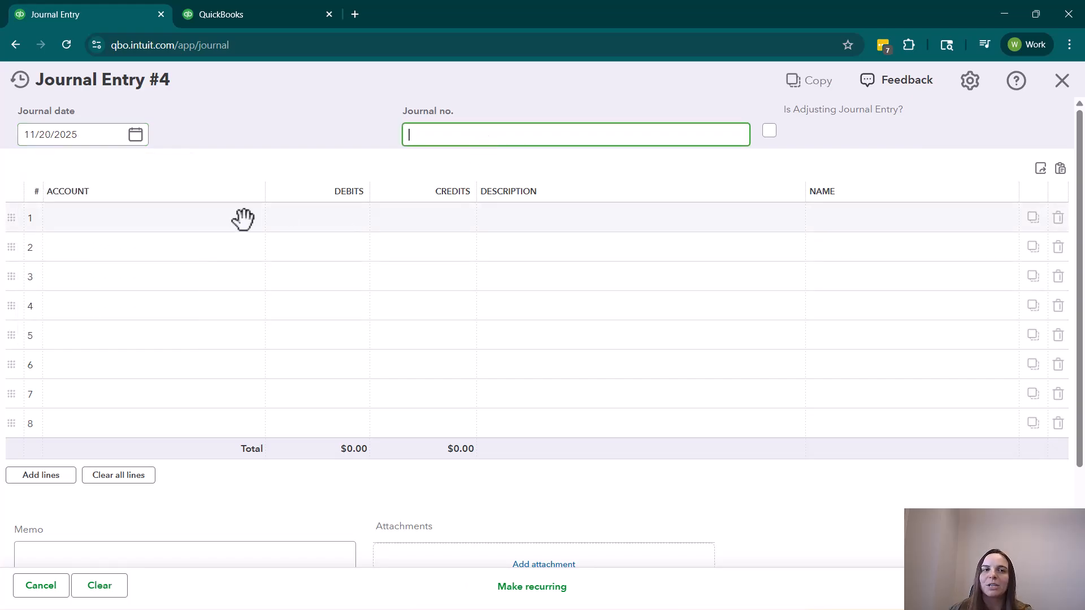
- Check the audit history and enter line 1 as a $1,000.00 debit to Sunshine Bank Working Capital Loan
left_click(241, 218)
left_click(248, 15)
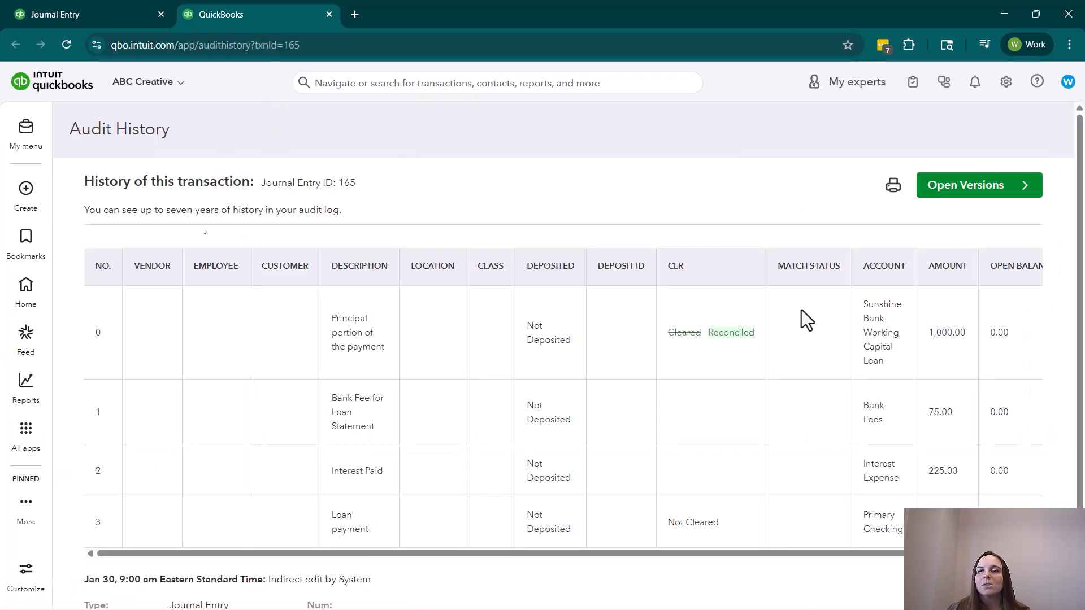
left_click(141, 15)
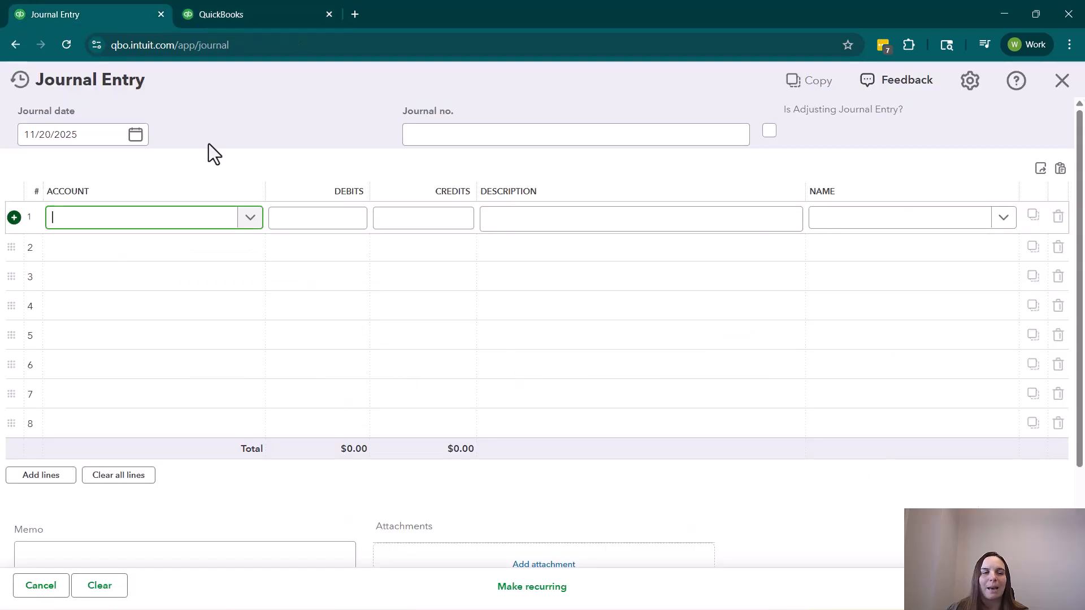
type("sunshine")
key("BackSpace")
key("BackSpace")
type("ne")
key("BackSpace")
type("e")
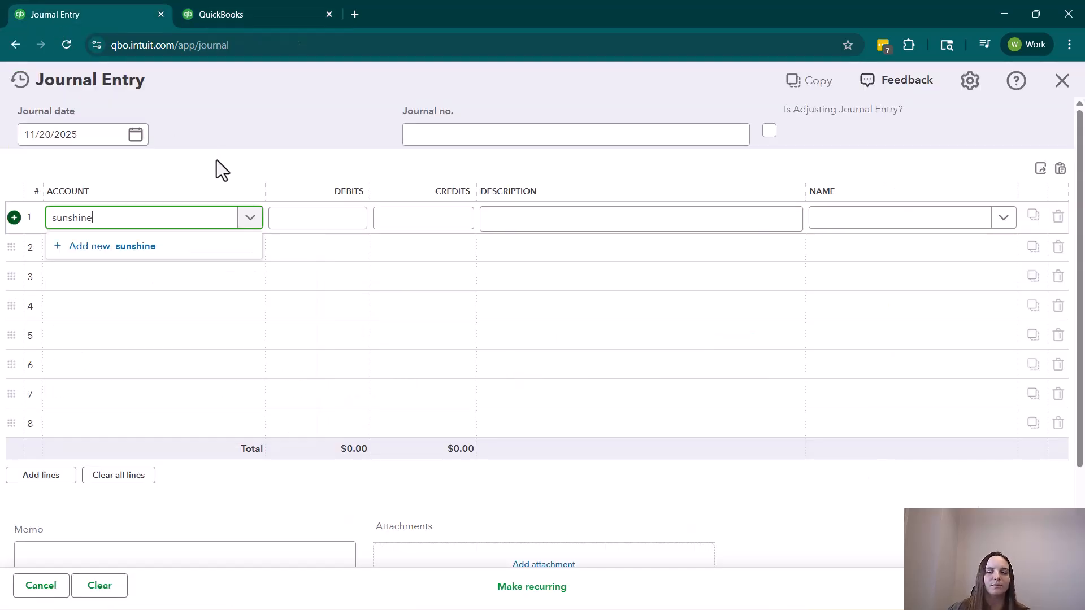
left_click(176, 298)
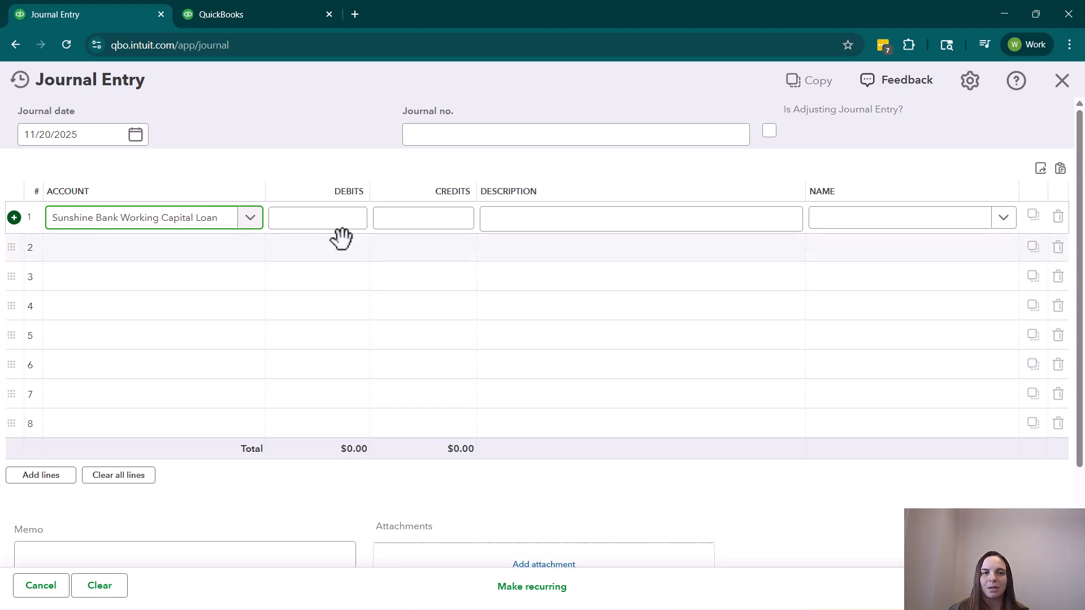
left_click(344, 228)
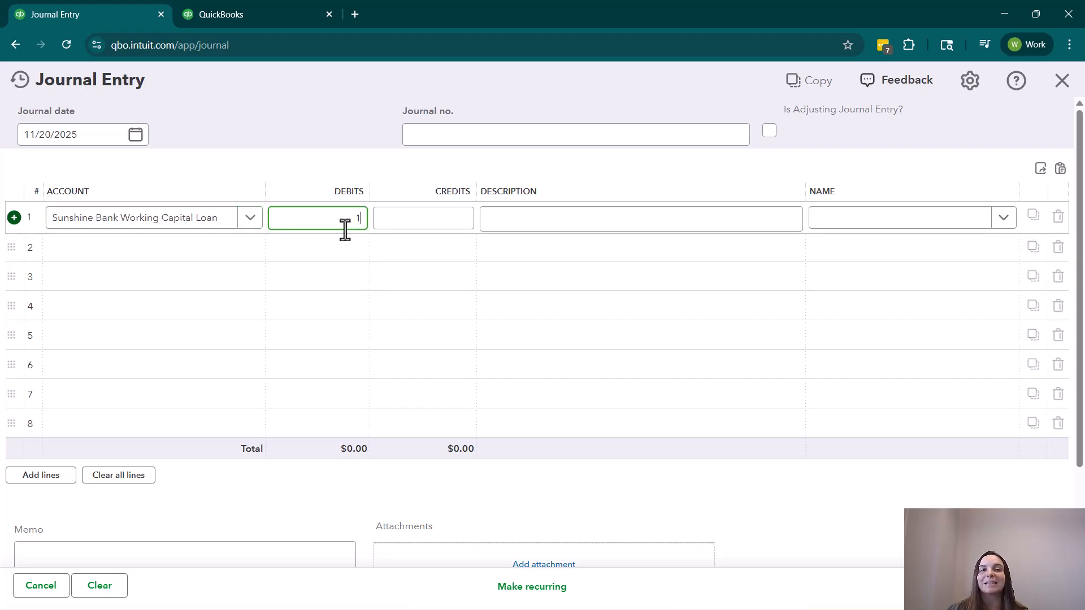
- Check the audit history and enter line 2 as a $75.00 debit to Bank Fees
left_click(195, 253)
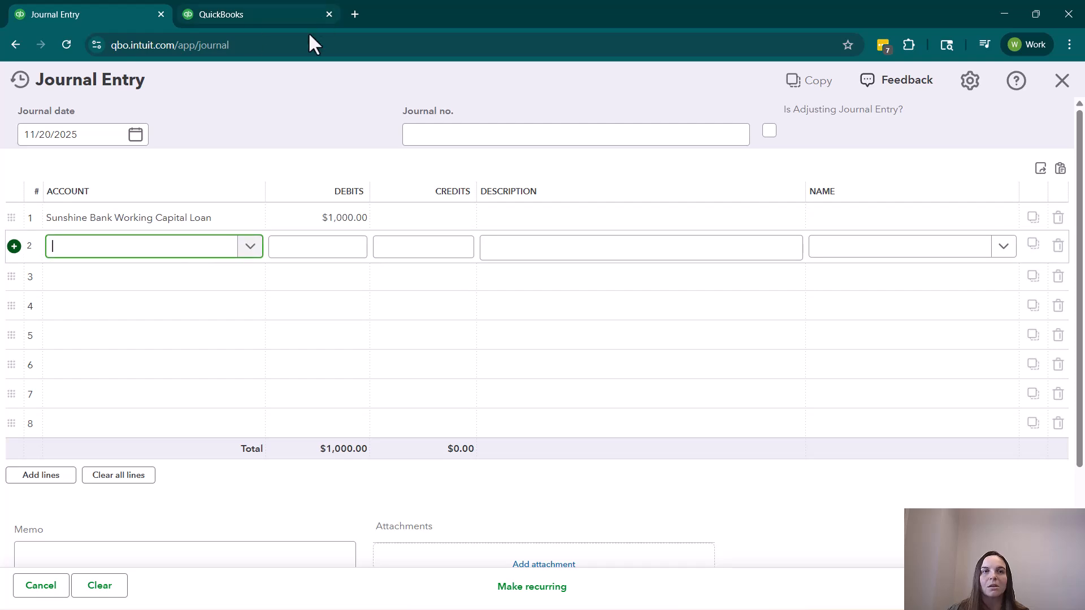
left_click(316, 15)
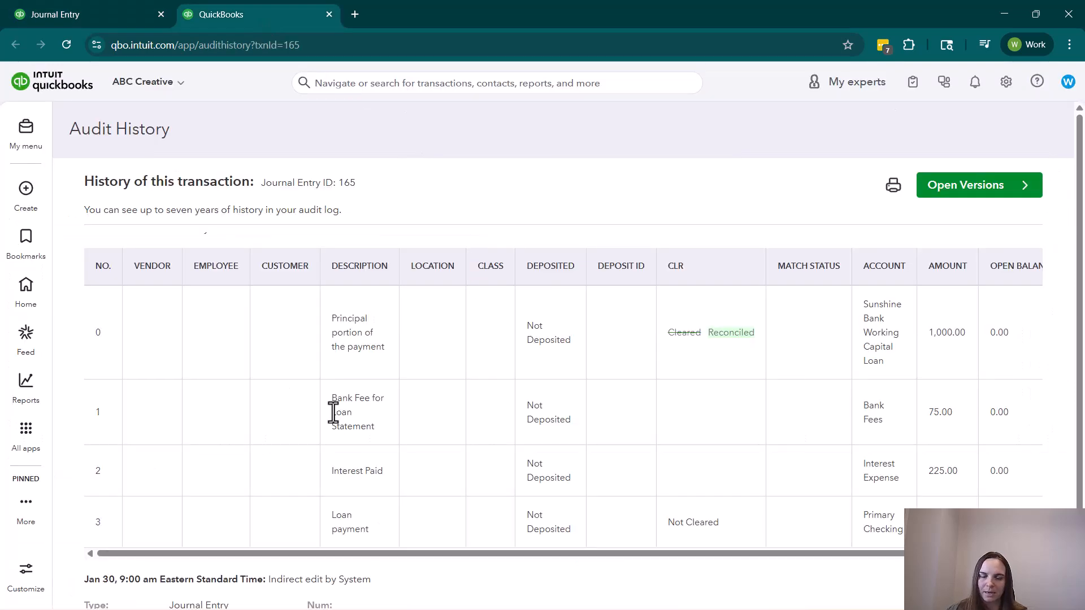
left_click(40, 14)
left_click(148, 257)
type("bank")
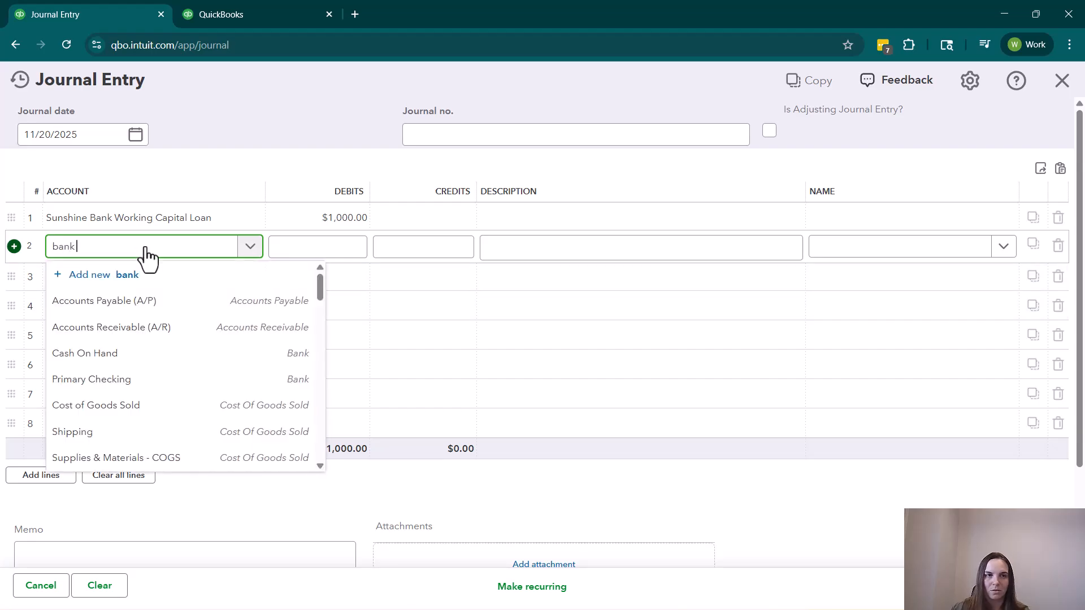
type(" fe")
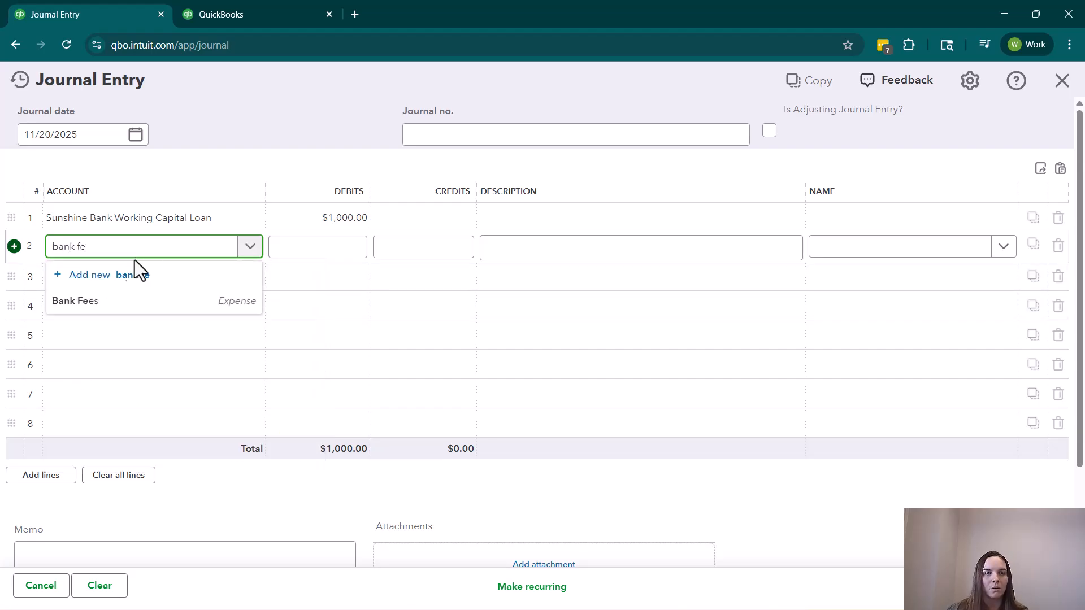
left_click(119, 301)
left_click(278, 247)
type("75")
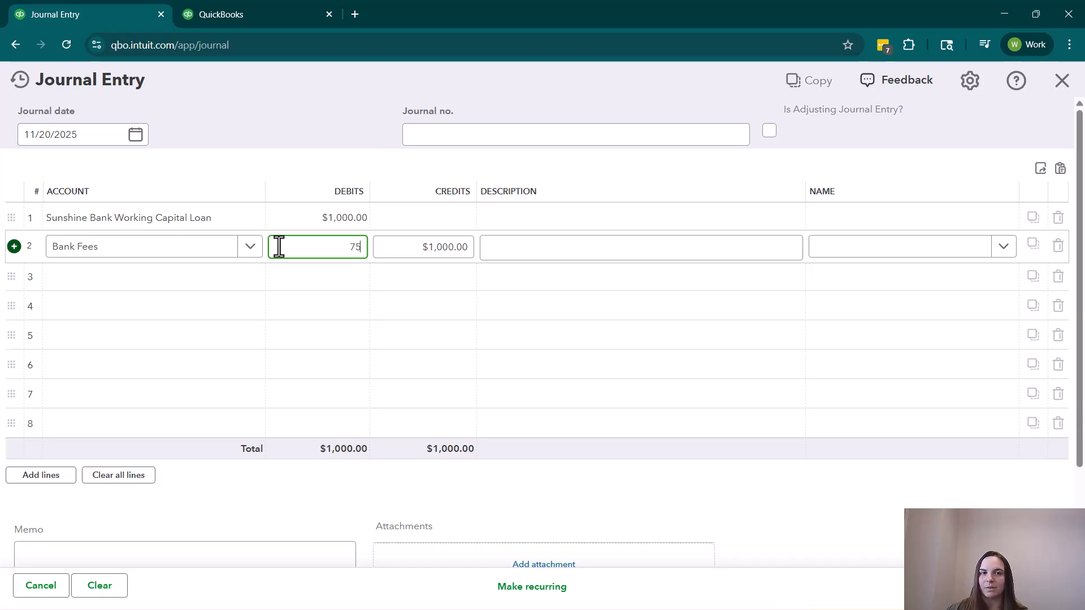
- Check the audit history and enter line 3 as a $225.00 debit to Interest Expense
left_click(218, 272)
left_click(237, 22)
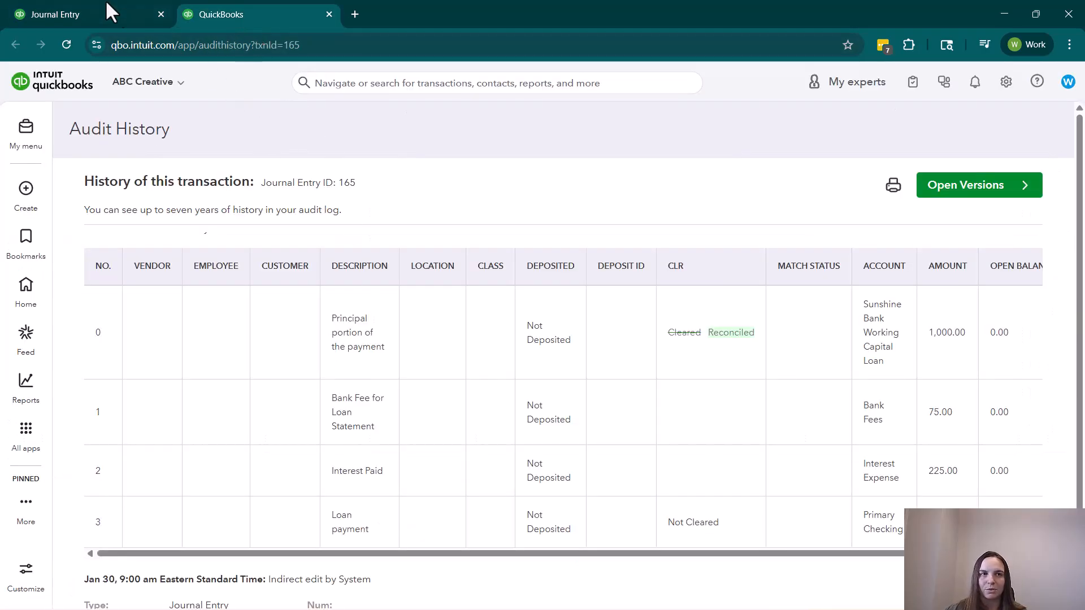
left_click(123, 15)
left_click(151, 277)
type("interest")
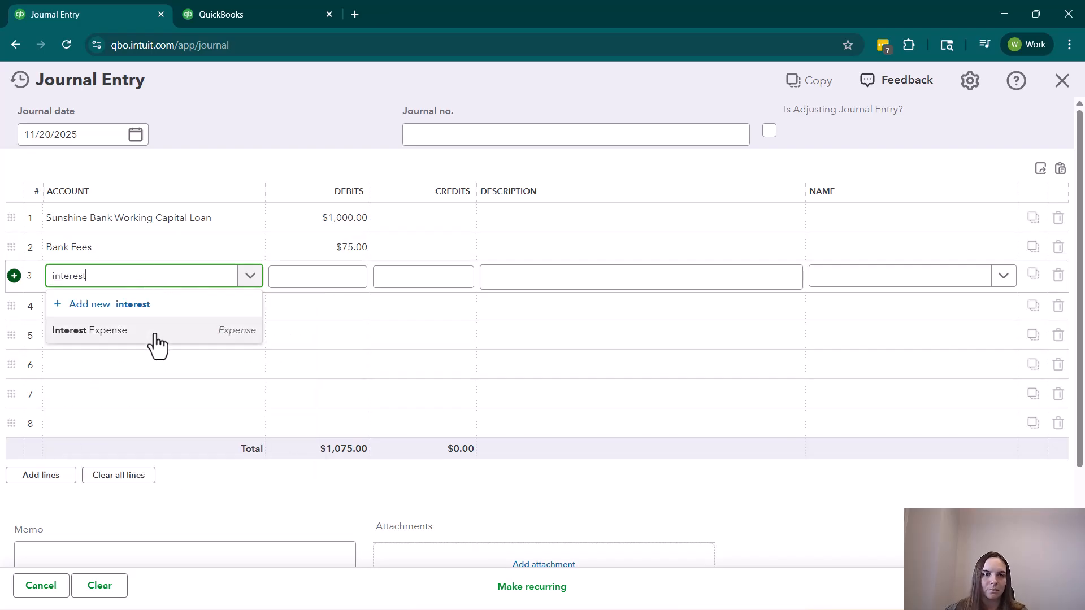
left_click(148, 330)
type("225")
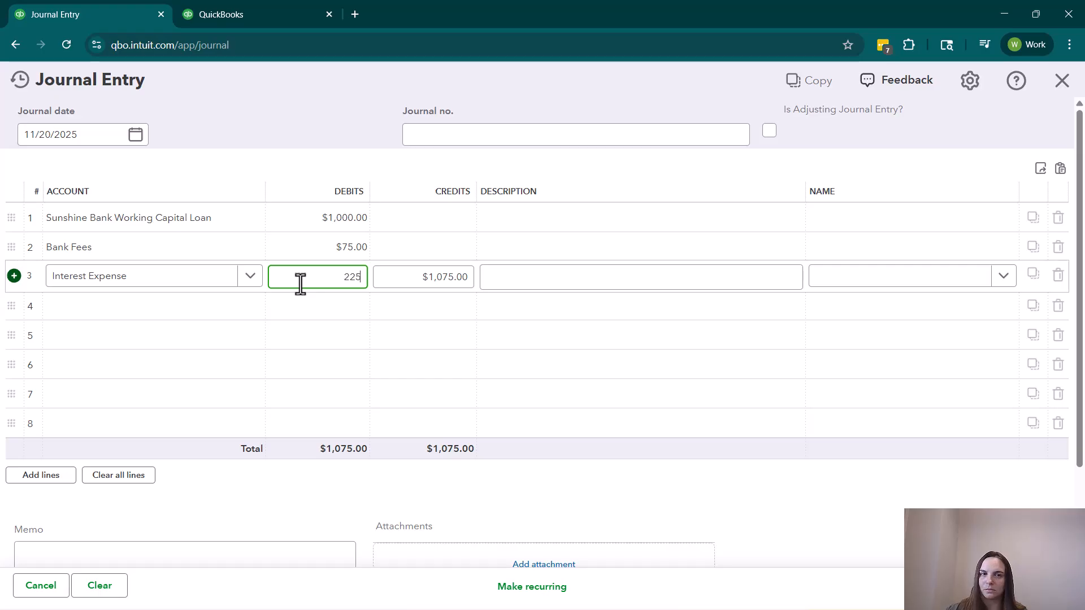
- Check the audit history and enter line 4 as a $1,300.00 credit to Primary Checking
left_click(222, 303)
left_click(219, 17)
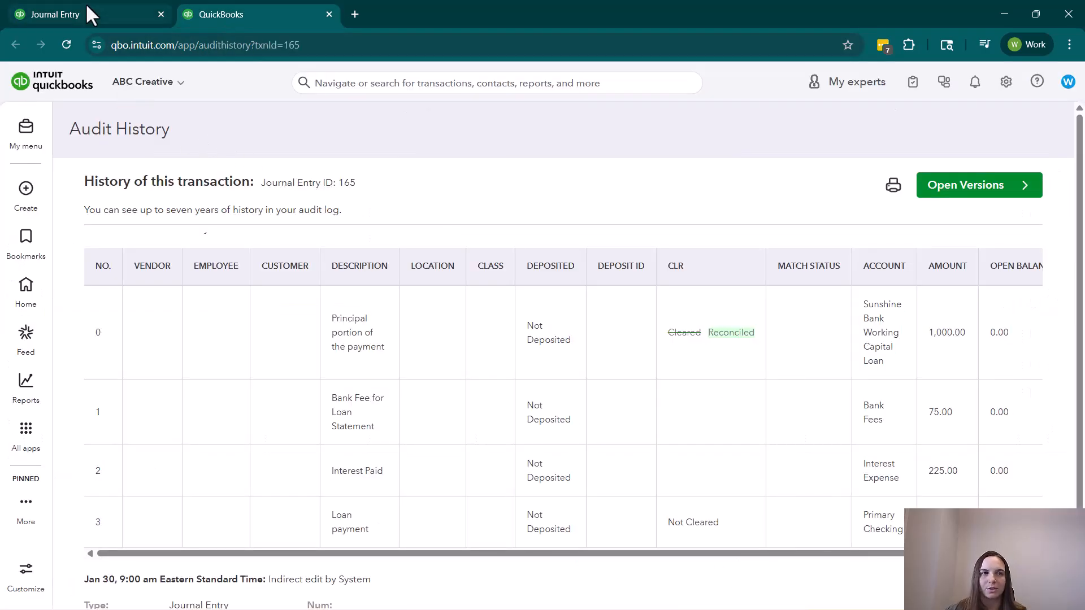
left_click(67, 14)
left_click(148, 308)
type("cr")
key("BackSpace")
key("BackSpace")
type("primar")
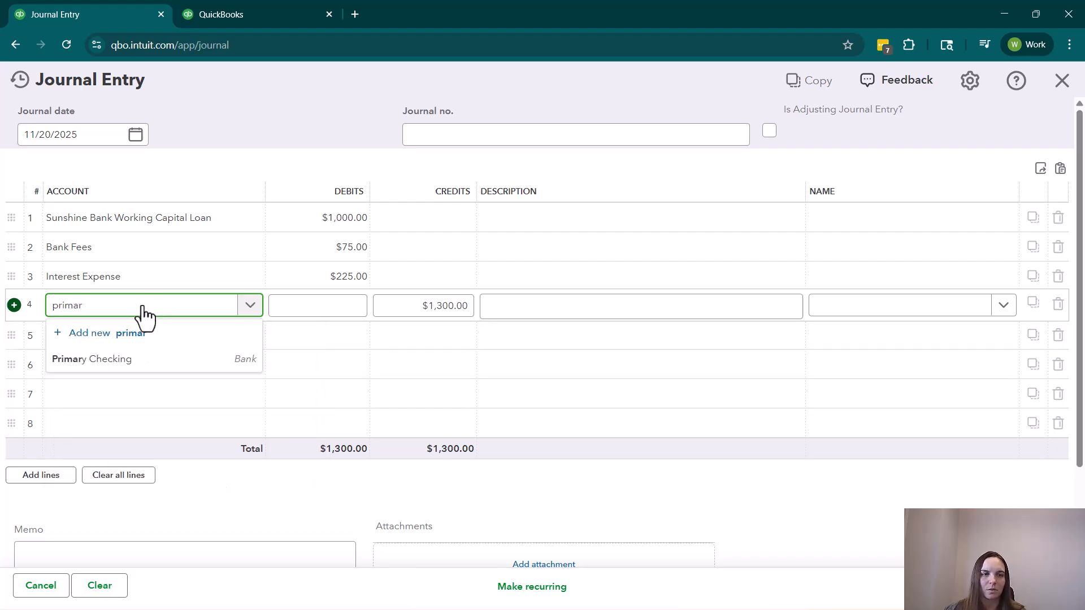
left_click(138, 367)
- Describe the four lines as Principal, Bank Fee, Interest and Payment from Checking to WC Loan, and save the journal entry
left_click(586, 212)
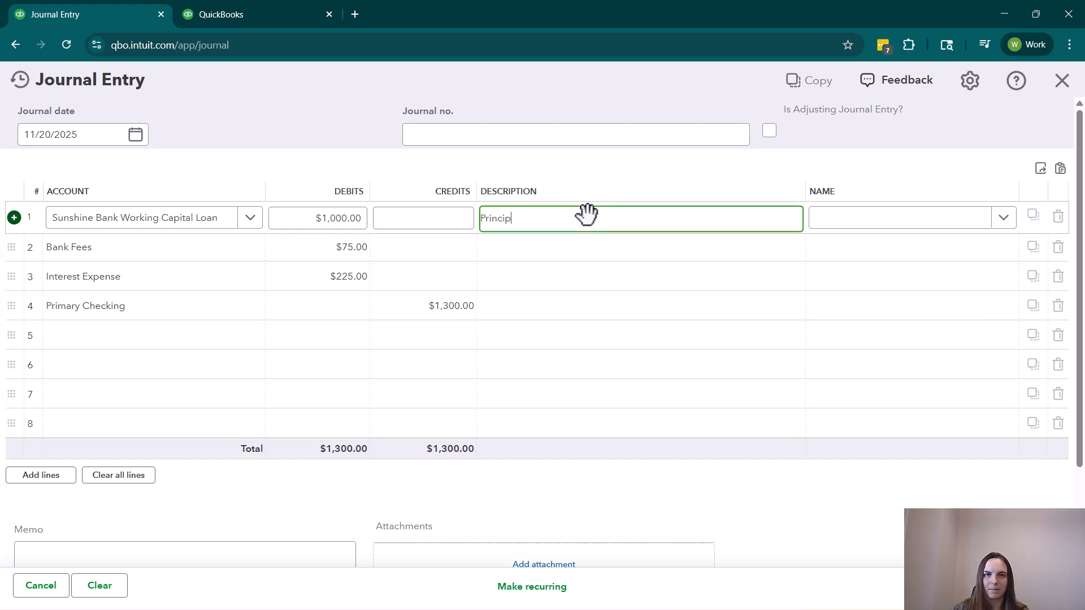
left_click(591, 244)
type("Bank Fee")
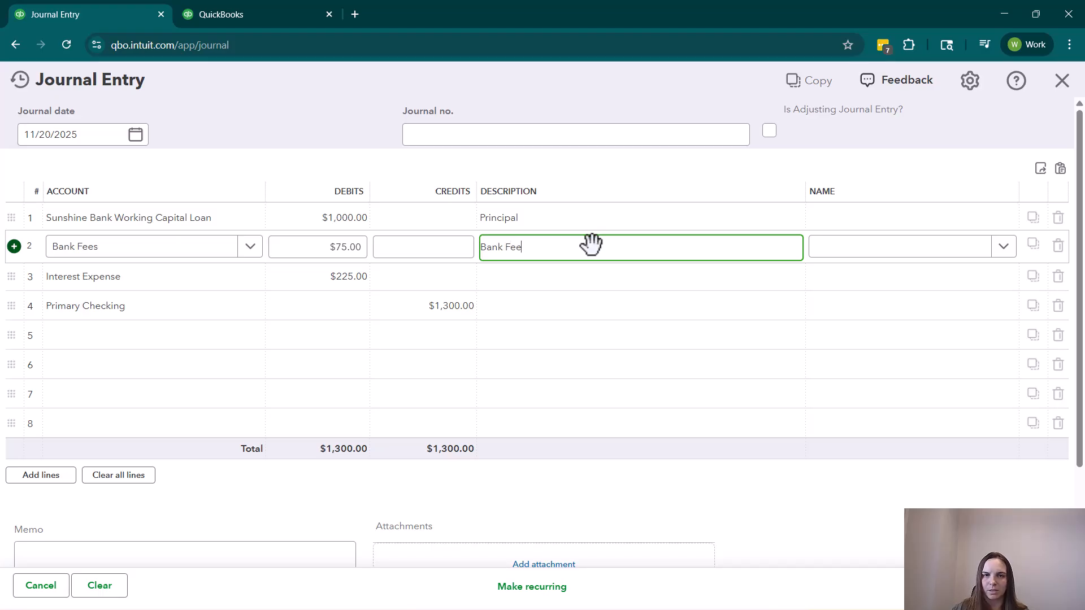
left_click(594, 275)
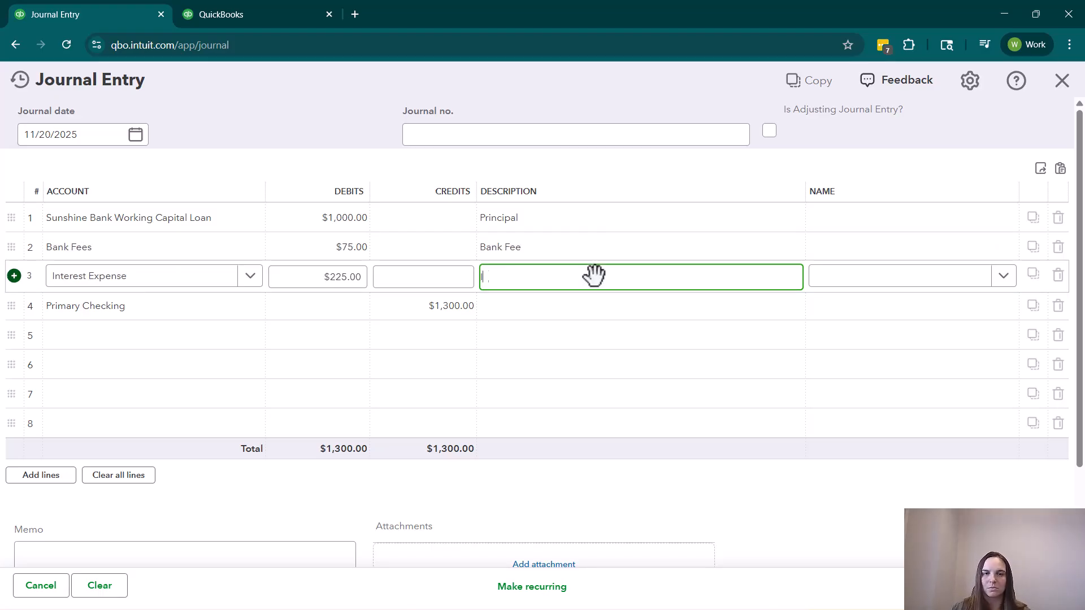
left_click(594, 308)
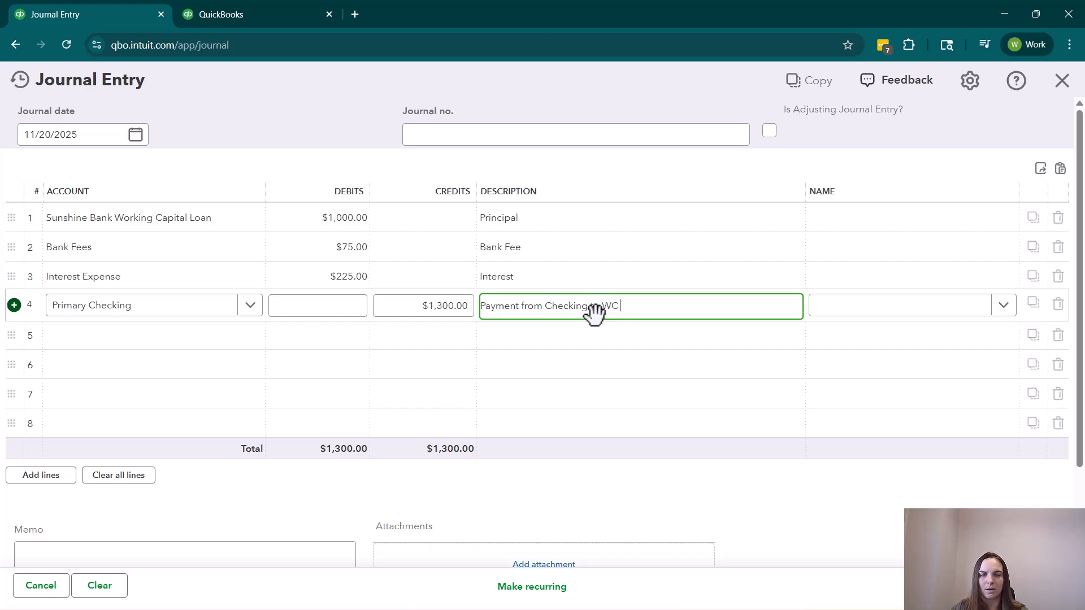
left_click(843, 511)
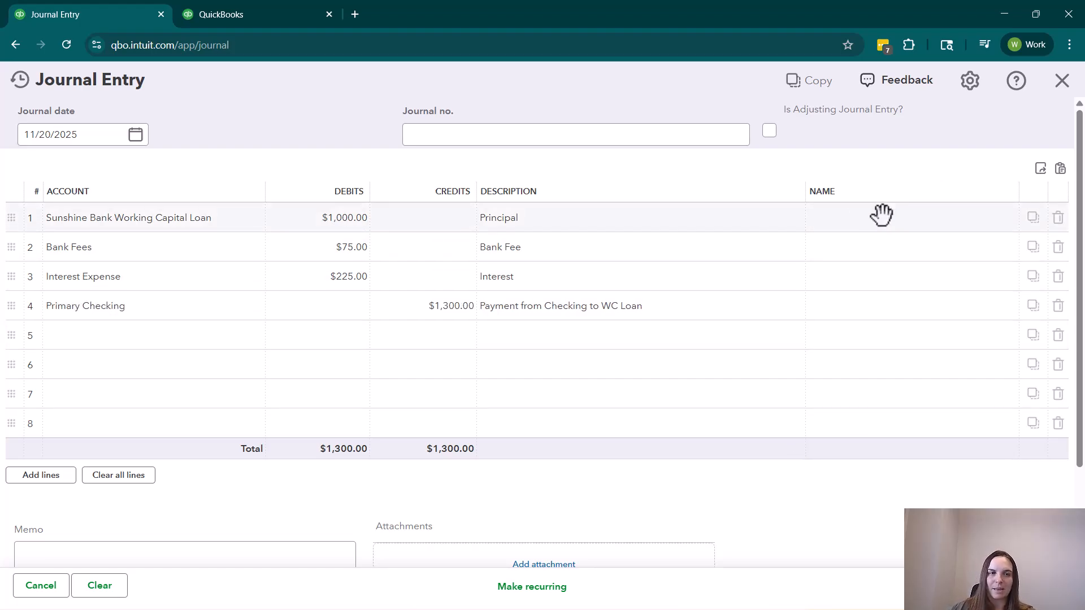
scroll(729, 486, "down", 1)
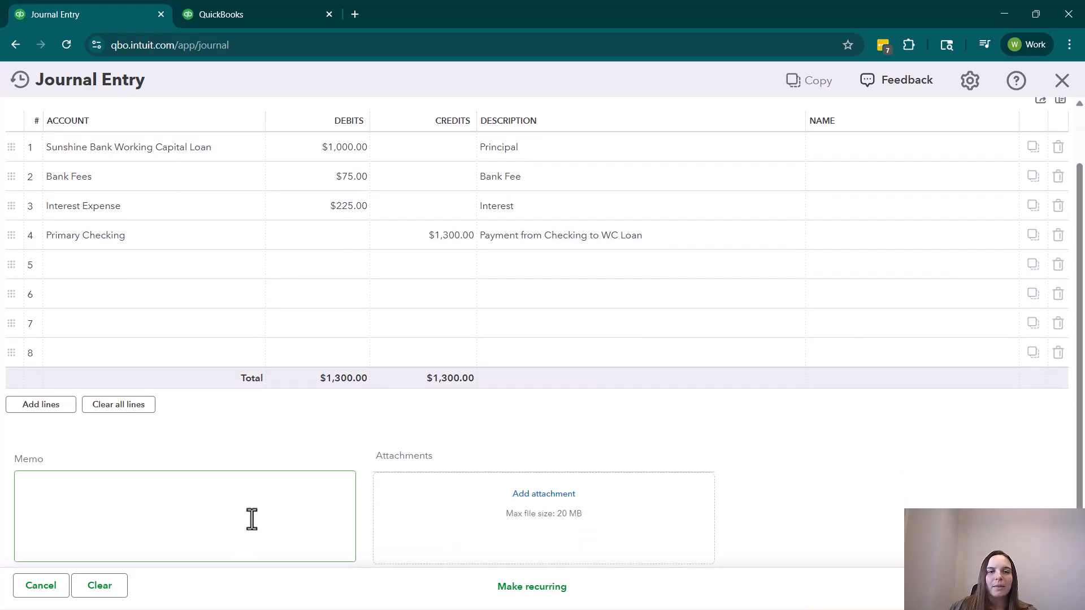
scroll(251, 518, "up", 1)
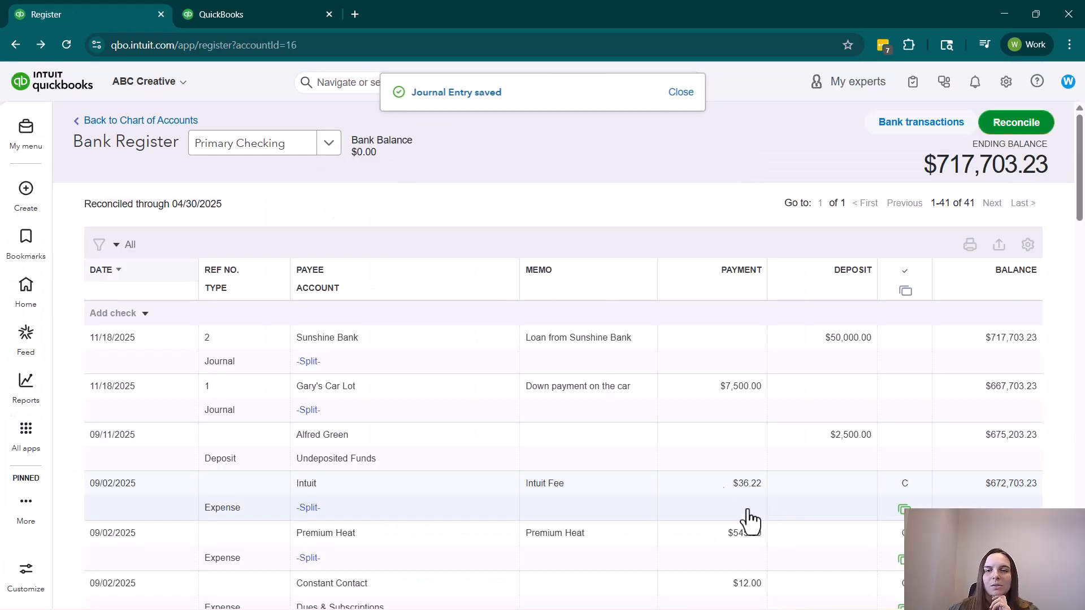
- Replace the audit history with the Reconcile page for Sunshine Bank Working Capital Loan to check its beginning balance
left_click(243, 14)
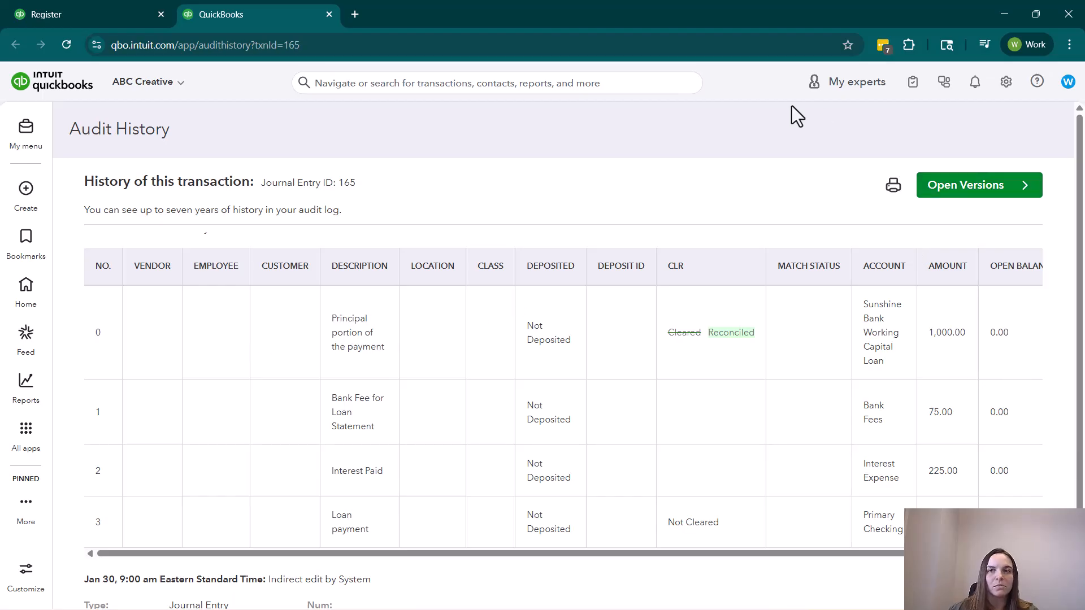
left_click(1005, 81)
left_click(773, 264)
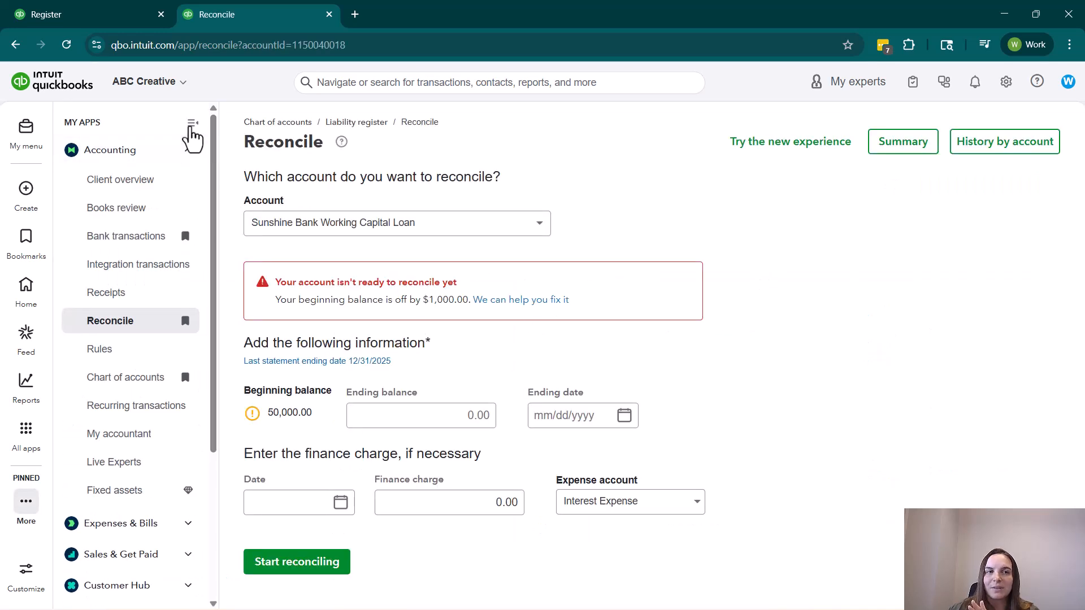
left_click(203, 122)
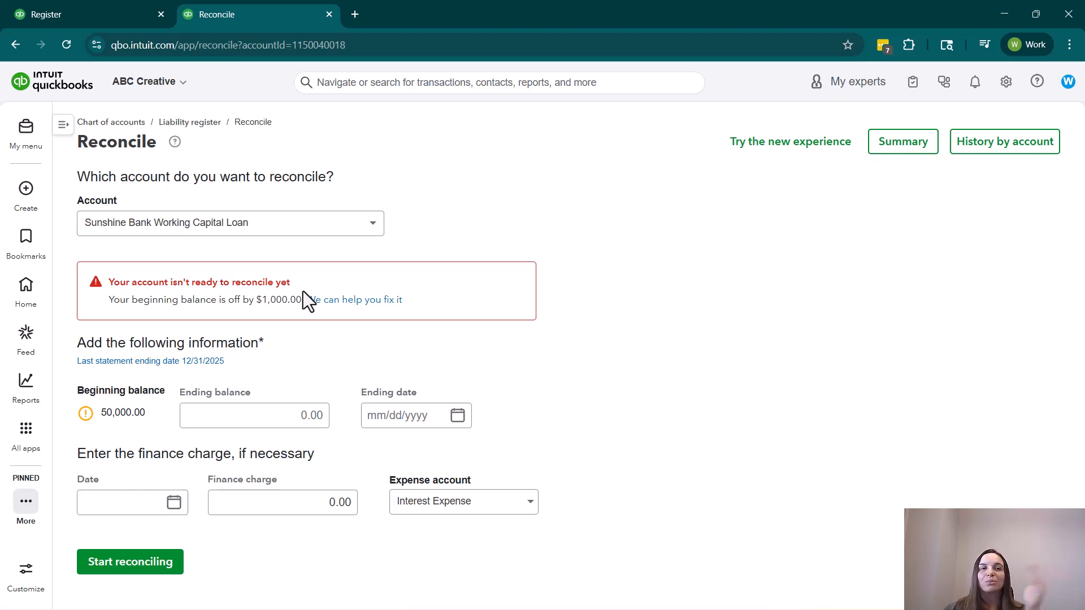
- Open the loan's liability register in a separate browser tab and open the 11/20/2025 Principal entry for editing
right_click(207, 126)
left_click(236, 141)
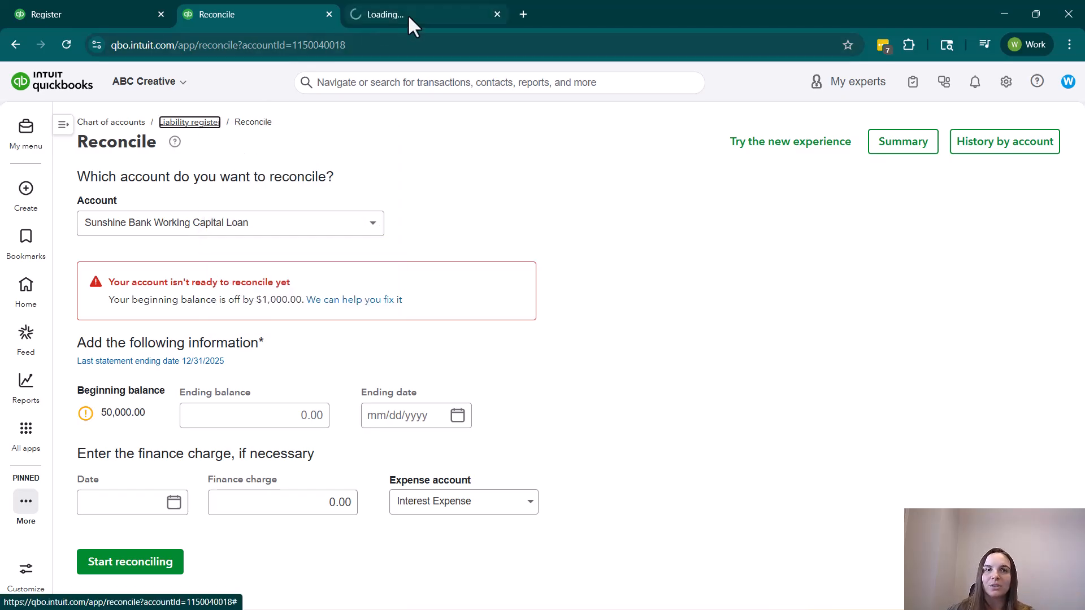
left_click(408, 15)
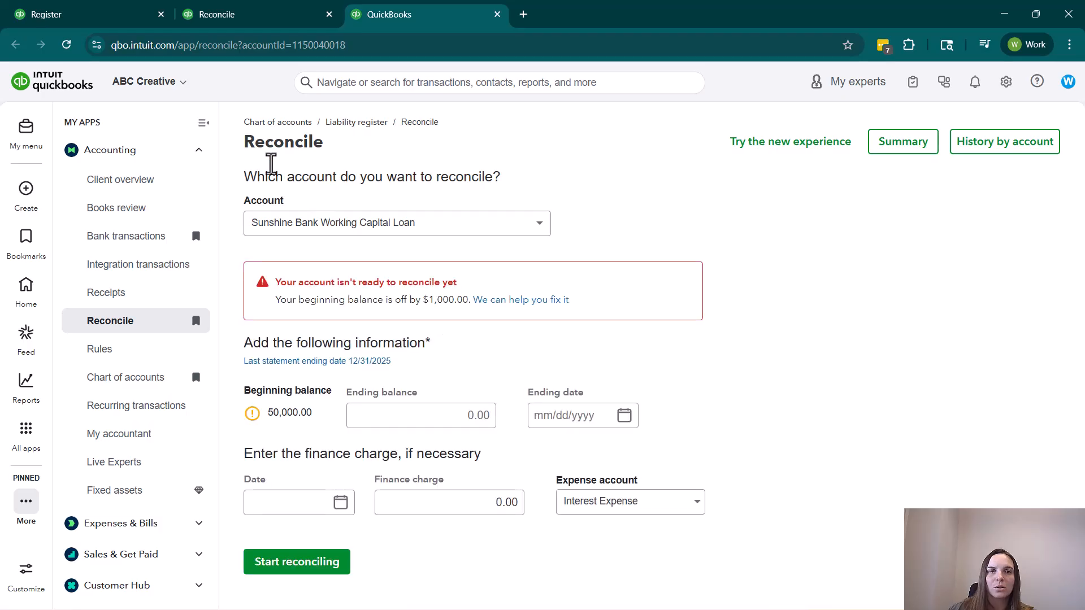
left_click(361, 123)
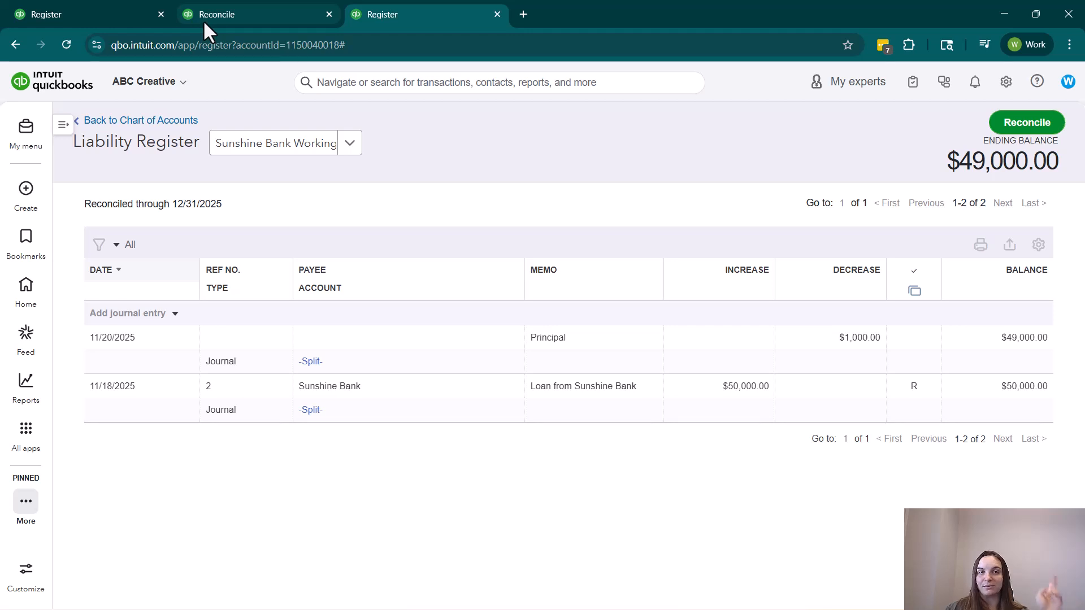
left_click(927, 349)
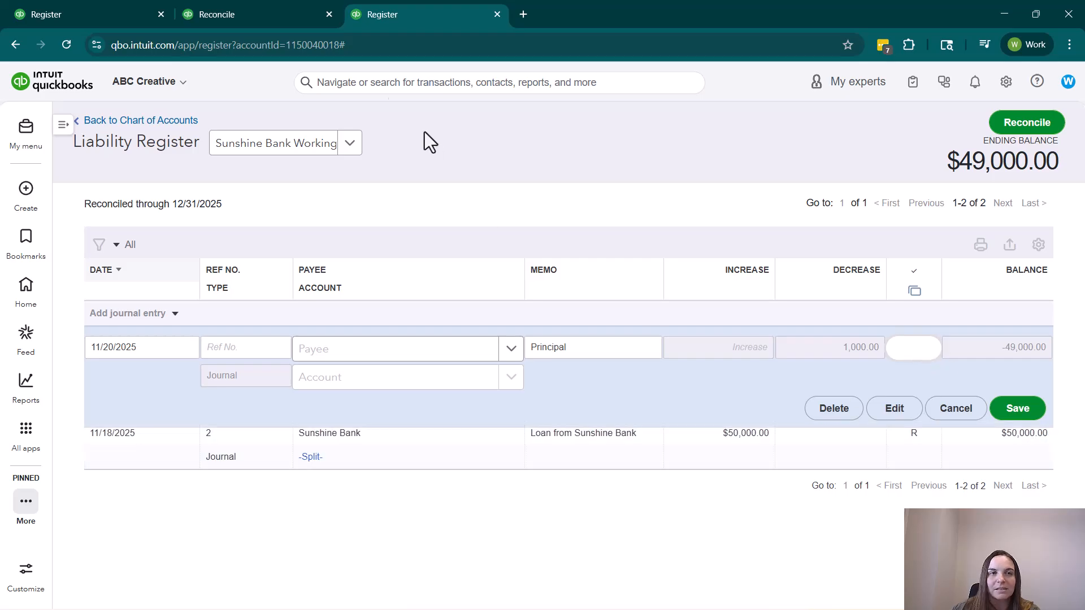
- Review the loan's reconciliation history and the actions available for the 12/31/2025 statement, and return to the Reconcile page
left_click(227, 13)
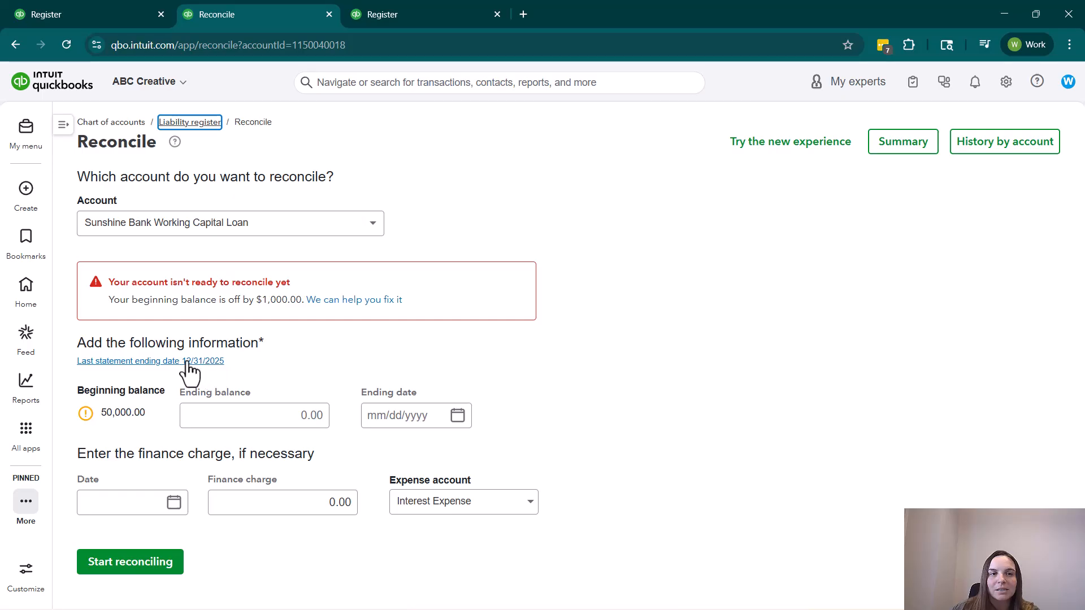
left_click(977, 146)
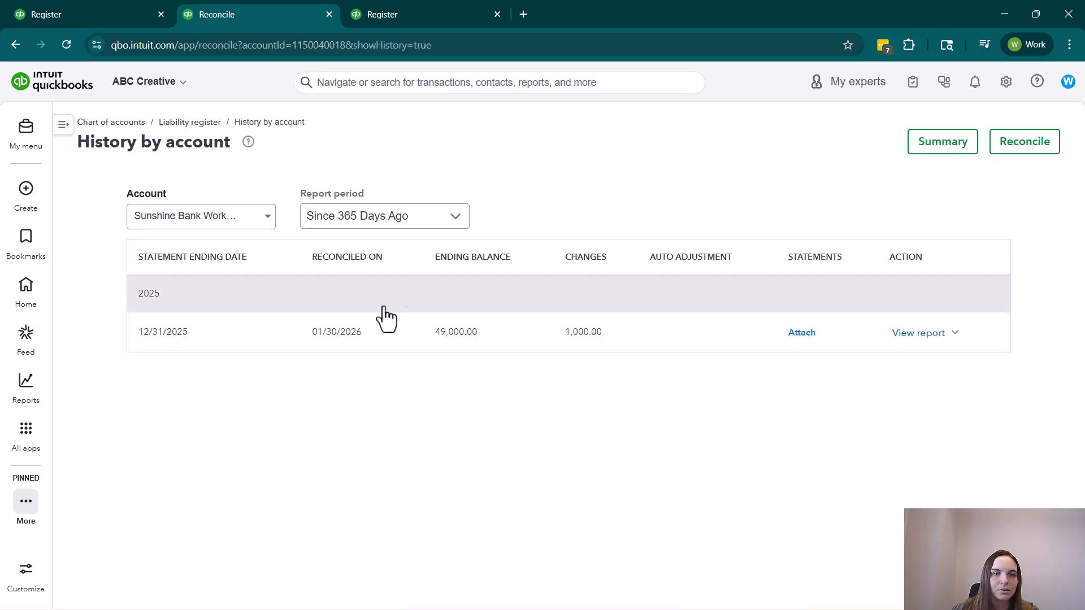
left_click(954, 332)
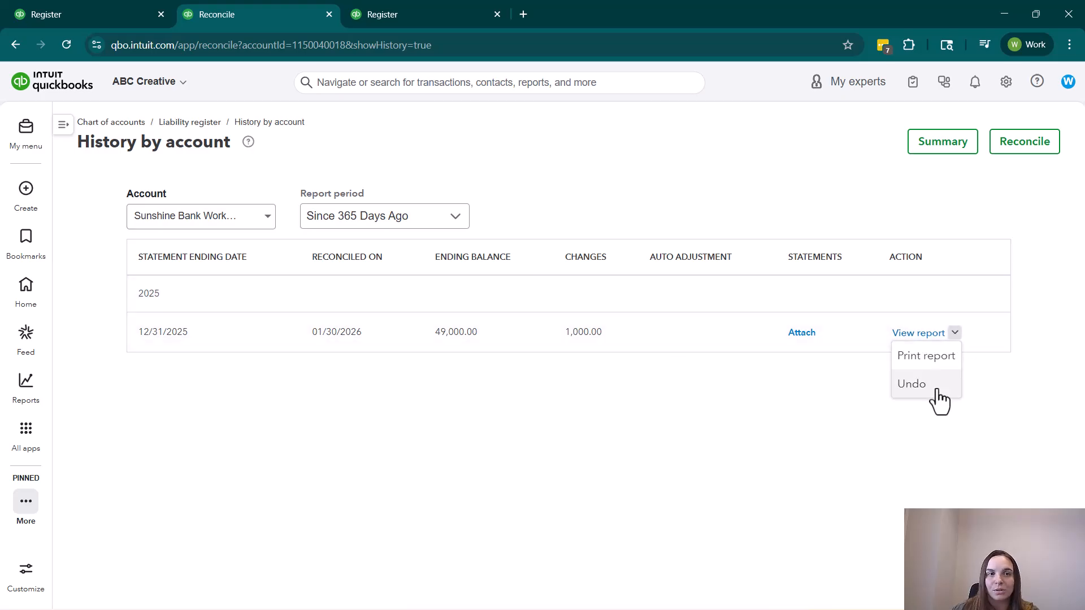
left_click(772, 436)
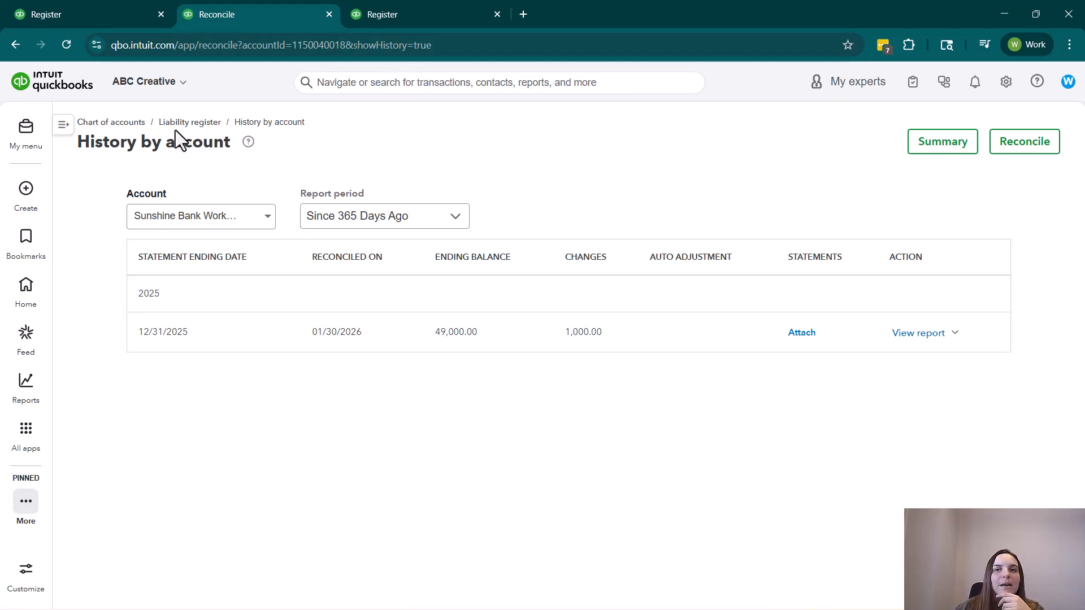
left_click(1025, 149)
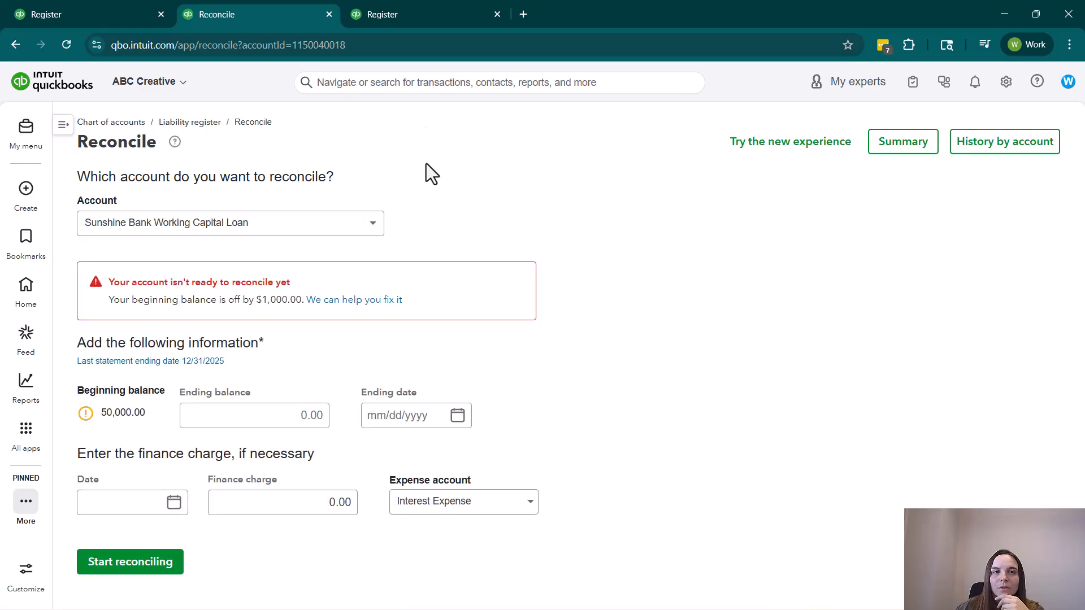
- Mark the 11/20/2025 Principal entry as reconciled (R) in the loan register and save the manual change
left_click(398, 14)
left_click(913, 352)
left_click(913, 352)
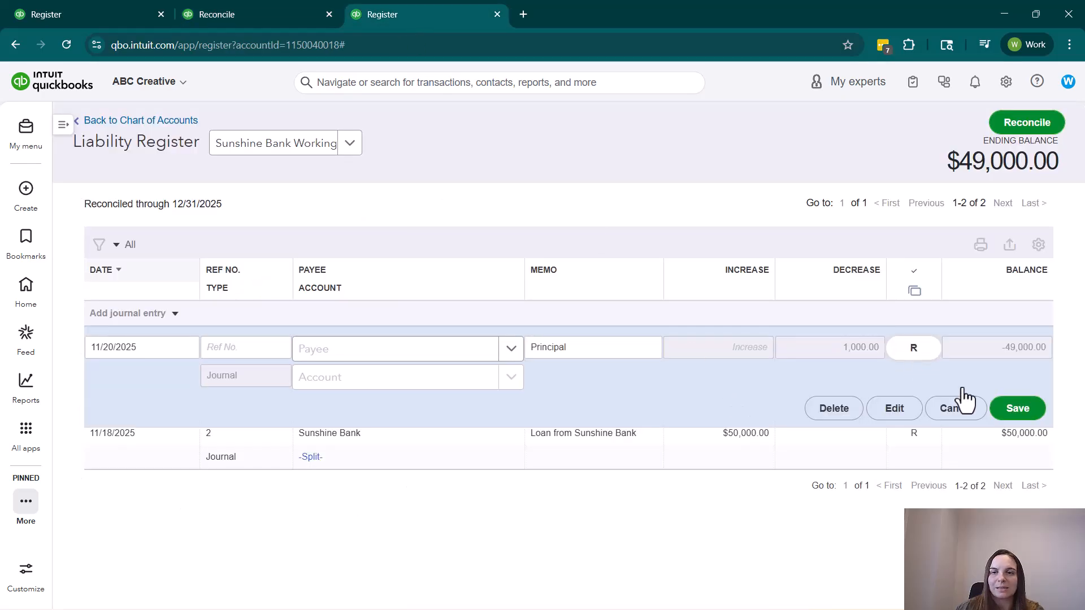
left_click(1017, 409)
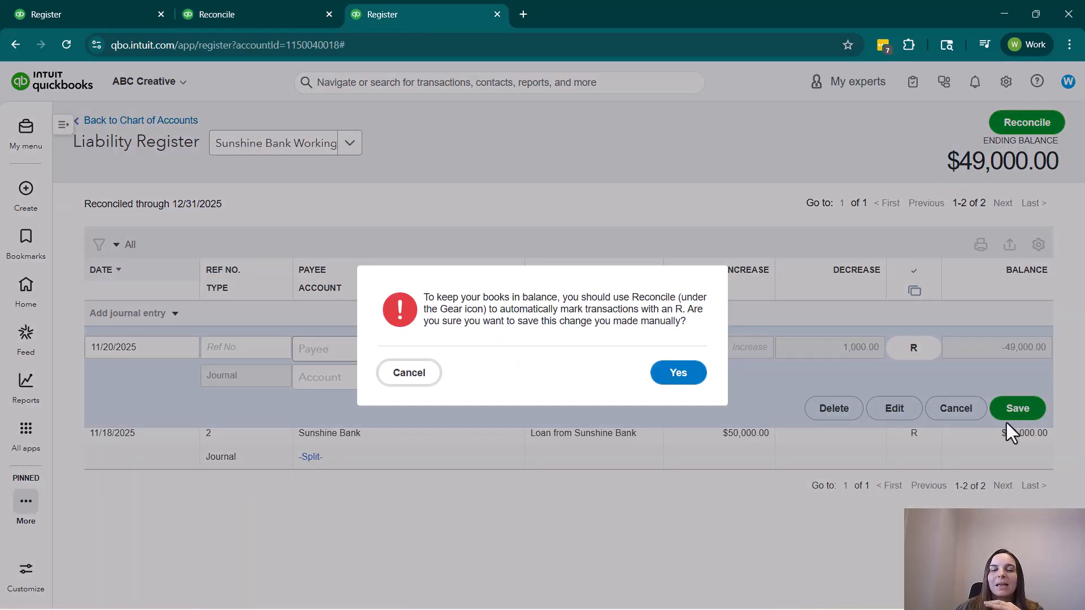
left_click(679, 374)
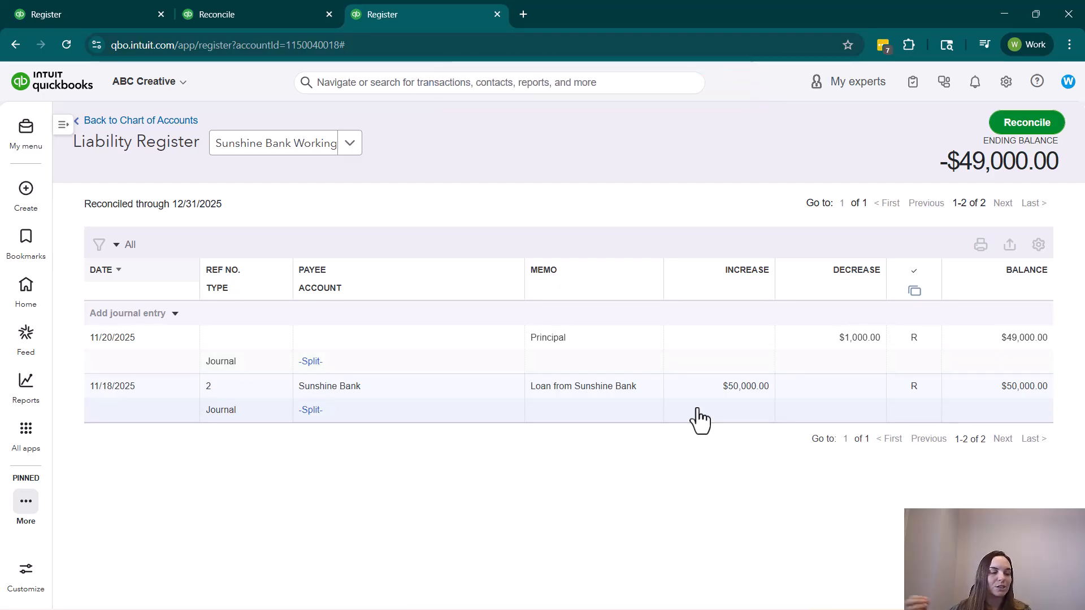
- Reload the Reconcile page to check the loan's beginning balance, and check the Principal entry's reconciled status in the register
left_click(274, 12)
left_click(67, 45)
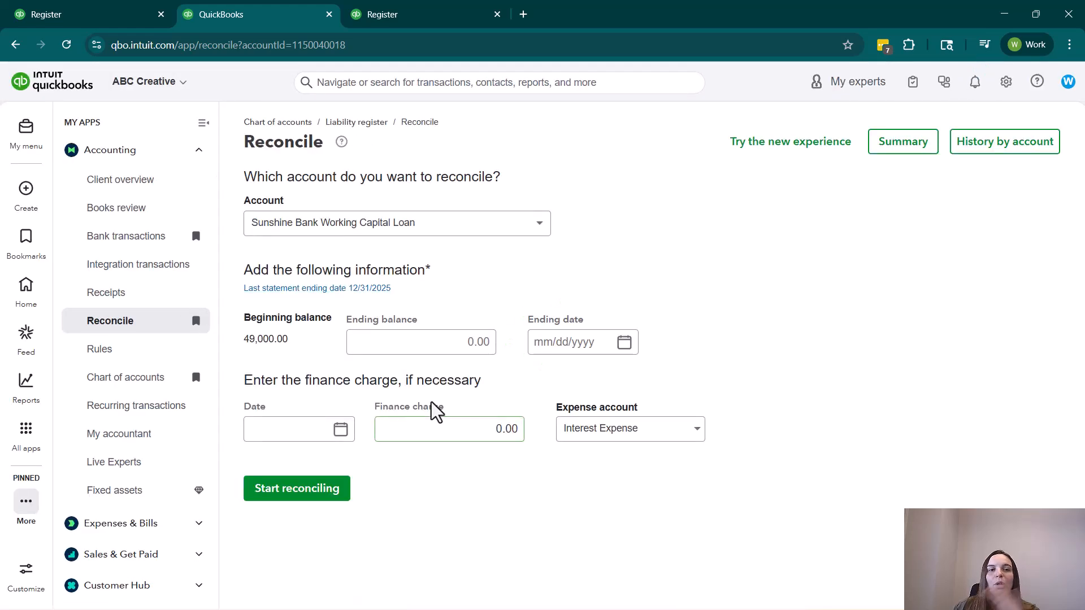
left_click(192, 124)
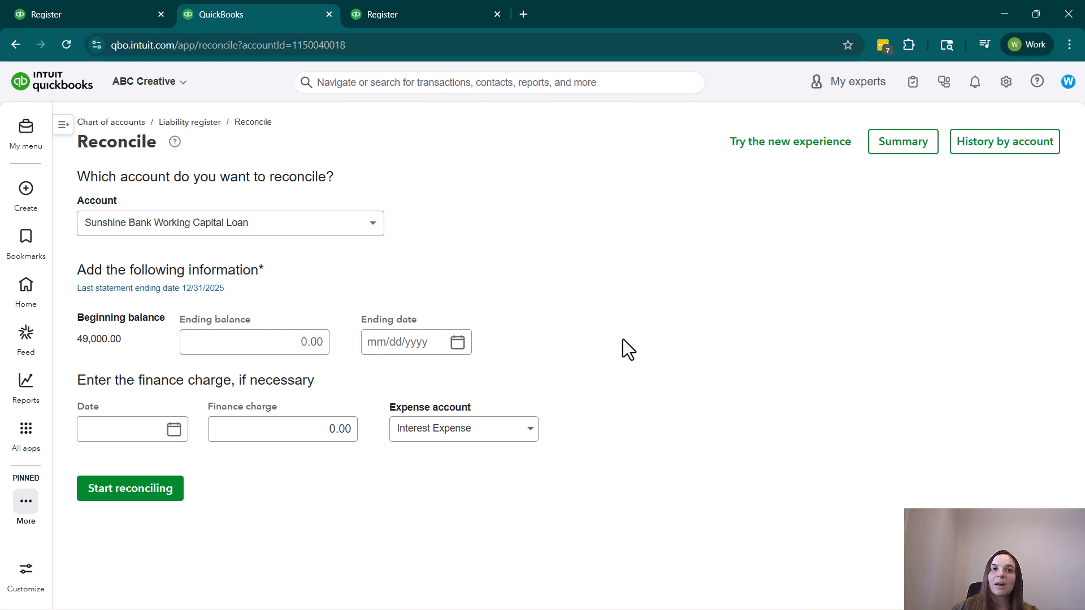
left_click(436, 13)
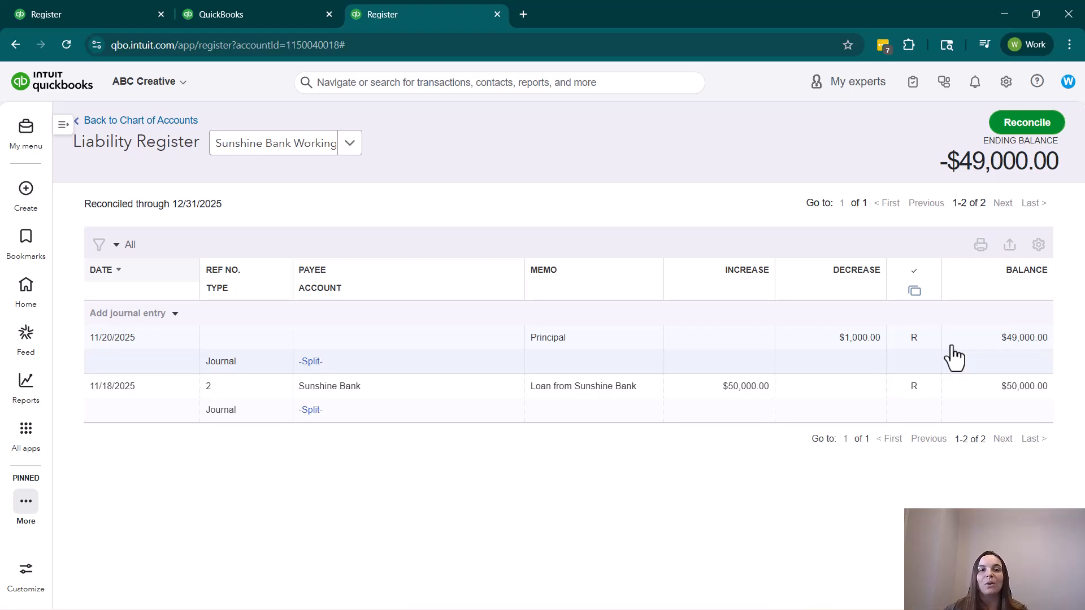
mouse_move(911, 343)
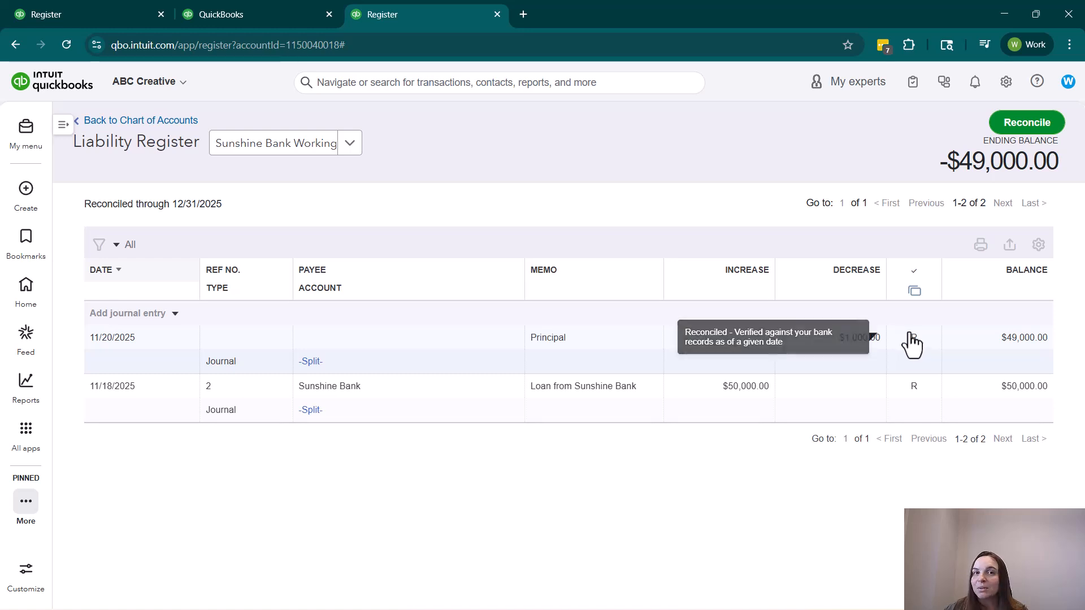